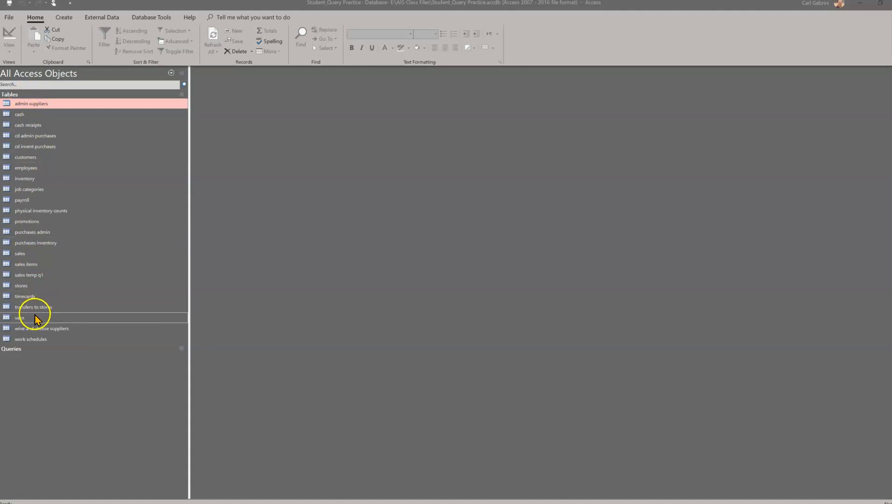
Create a new query in Design view and add the sales and sales items tables to it.
{"action": "left_click", "coordinate": [64, 18]}
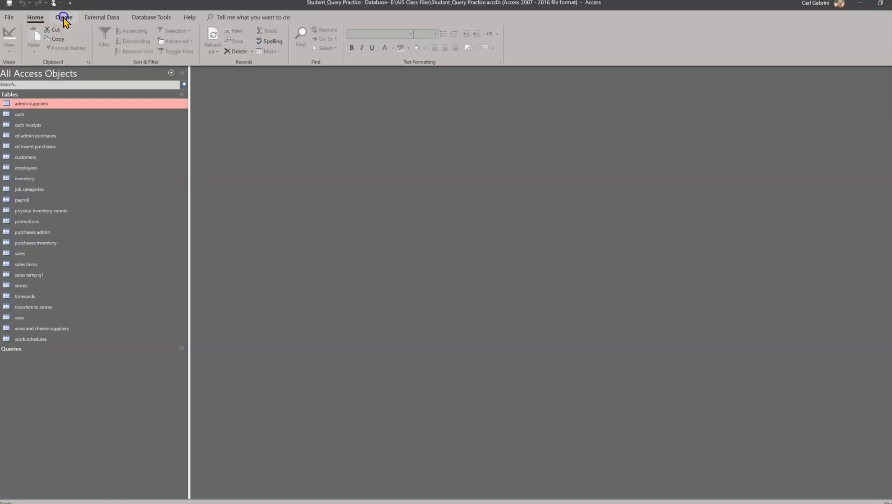
{"action": "left_click", "coordinate": [64, 18]}
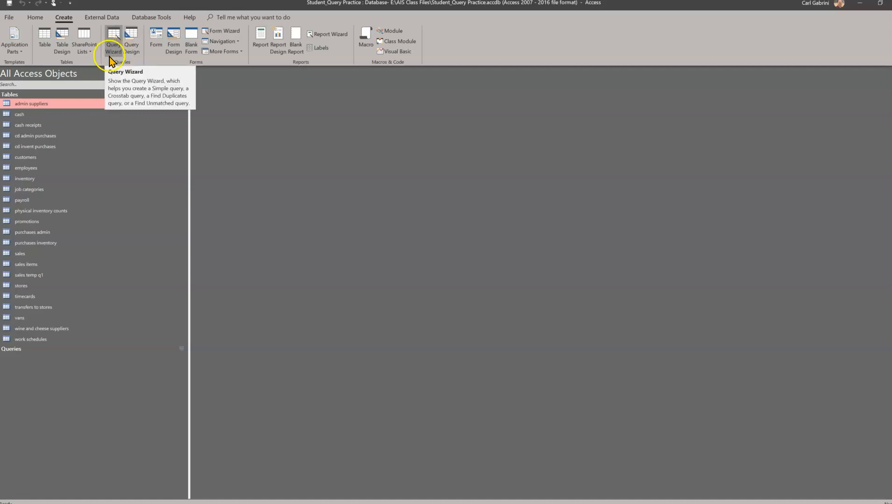
{"action": "left_click", "coordinate": [132, 48]}
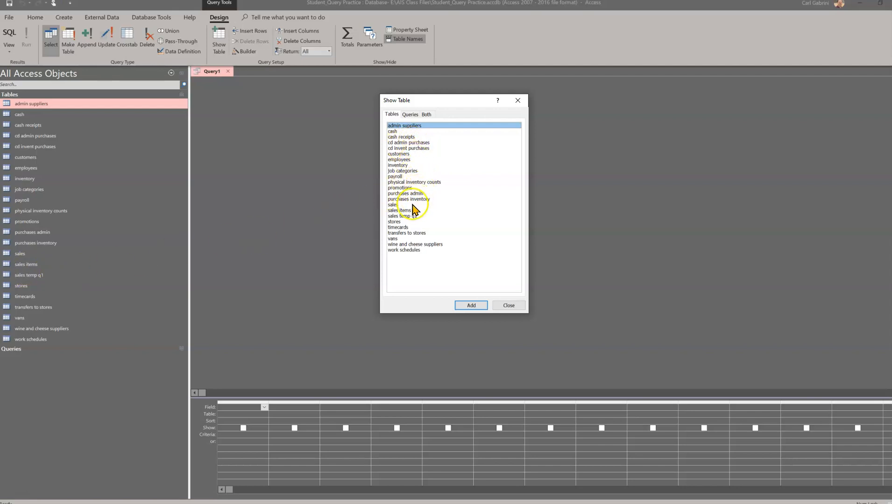
{"action": "left_click", "coordinate": [401, 204]}
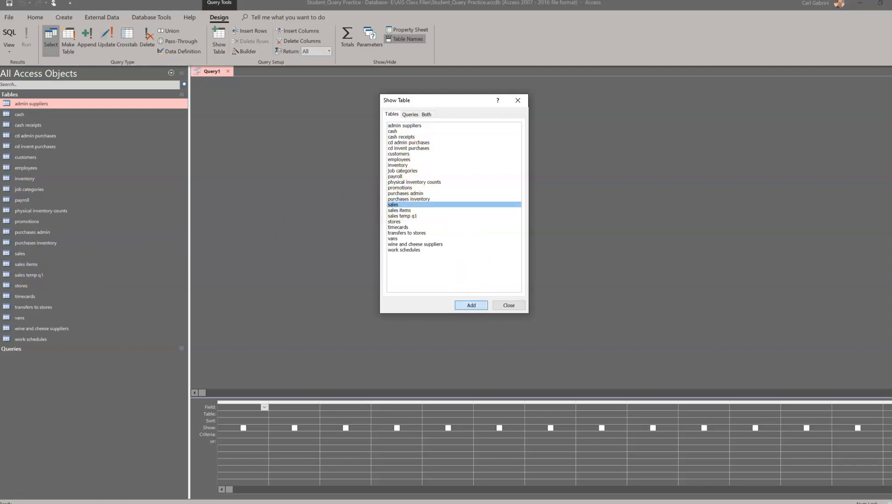
{"action": "left_click", "coordinate": [471, 306]}
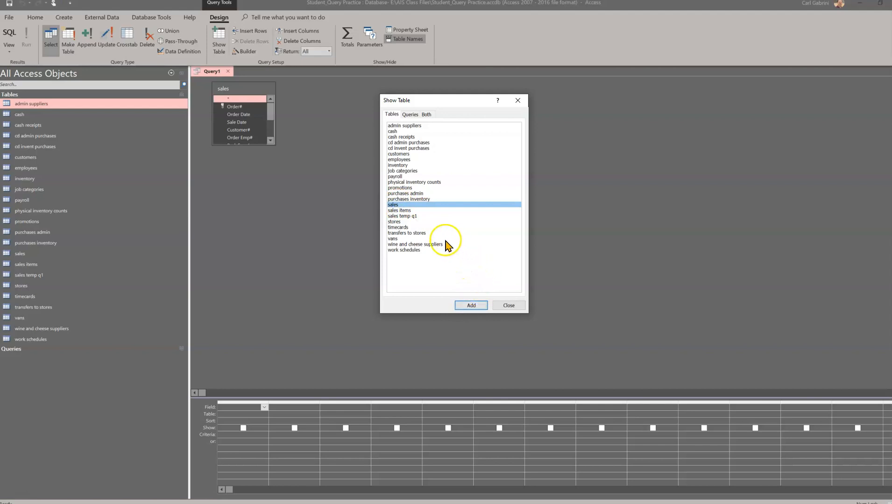
{"action": "left_click", "coordinate": [400, 211]}
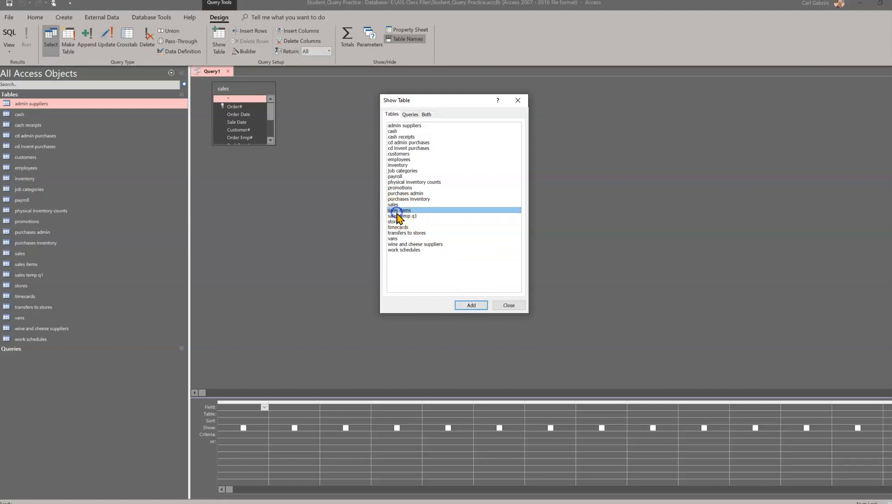
{"action": "left_click", "coordinate": [470, 306]}
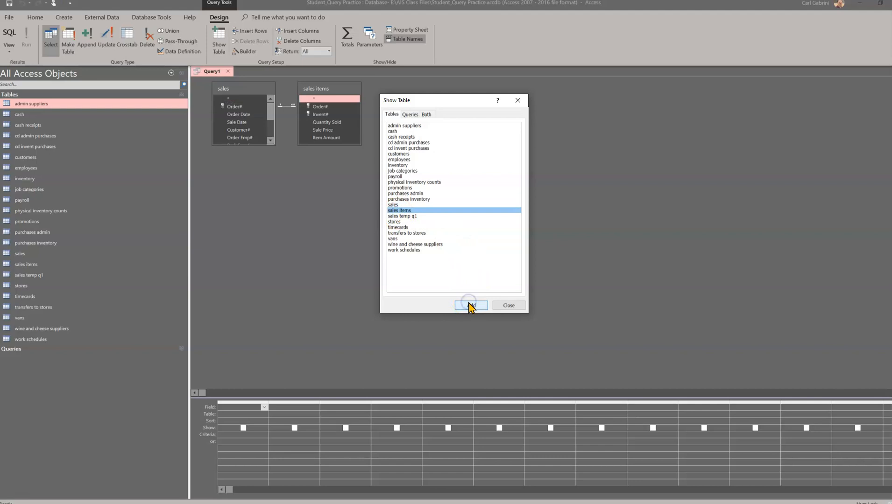
{"action": "left_click", "coordinate": [509, 306]}
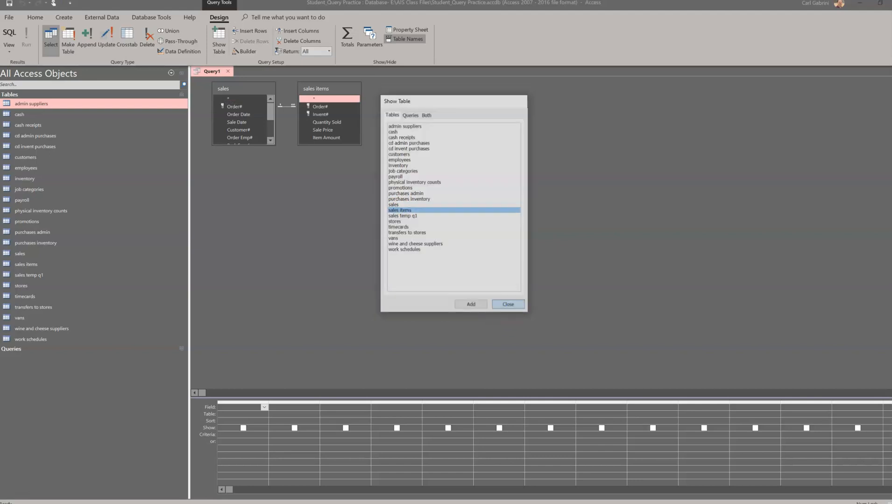
Rearrange and enlarge the sales and sales items table boxes so all sales fields are visible.
{"action": "left_click_drag", "start_coordinate": [343, 144], "coordinate": [378, 142]}
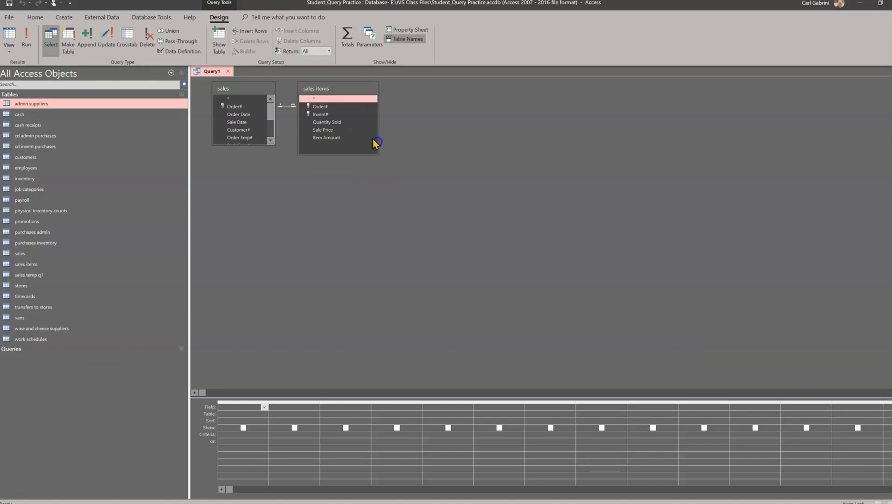
{"action": "left_click_drag", "start_coordinate": [337, 90], "coordinate": [427, 131]}
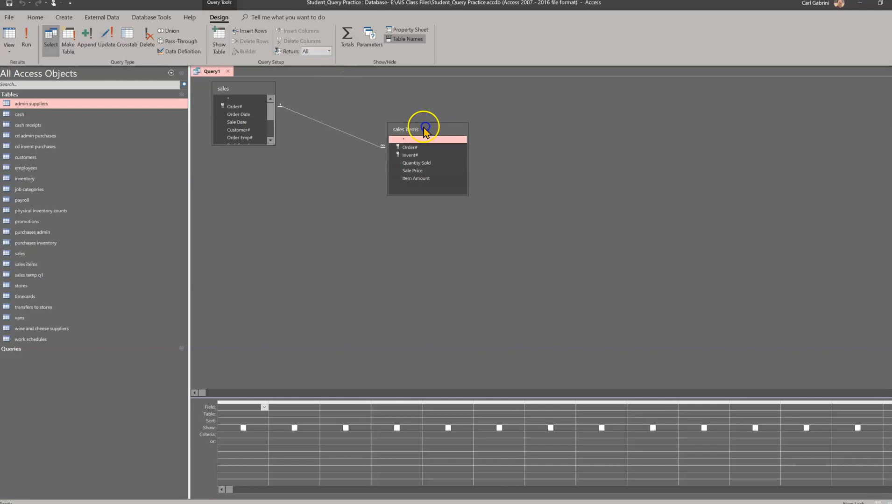
{"action": "left_click_drag", "start_coordinate": [231, 89], "coordinate": [235, 109]}
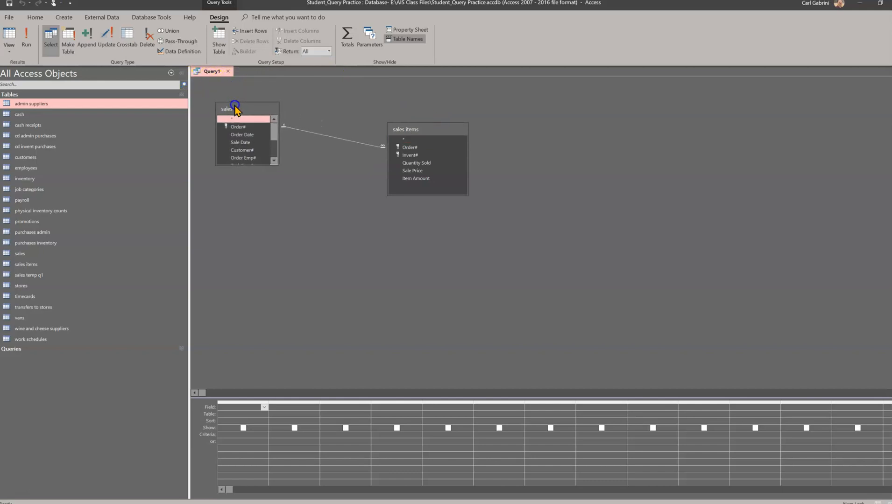
{"action": "left_click", "coordinate": [256, 164]}
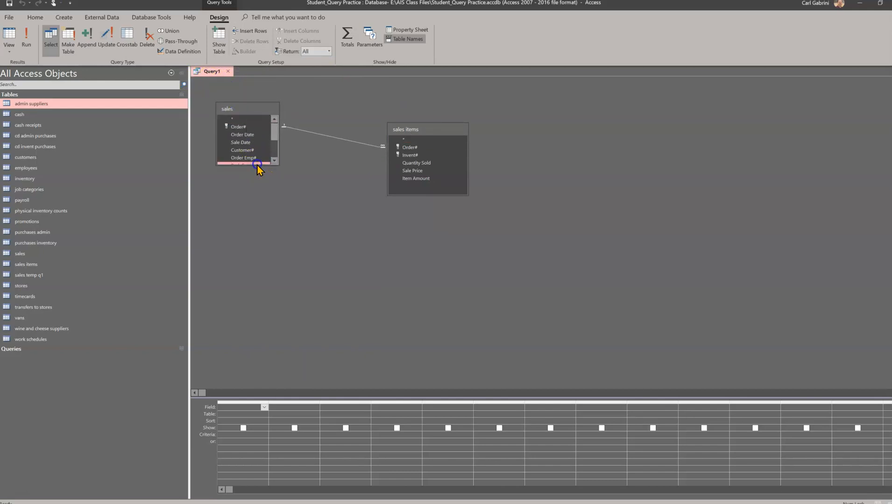
{"action": "left_click_drag", "start_coordinate": [257, 166], "coordinate": [265, 233]}
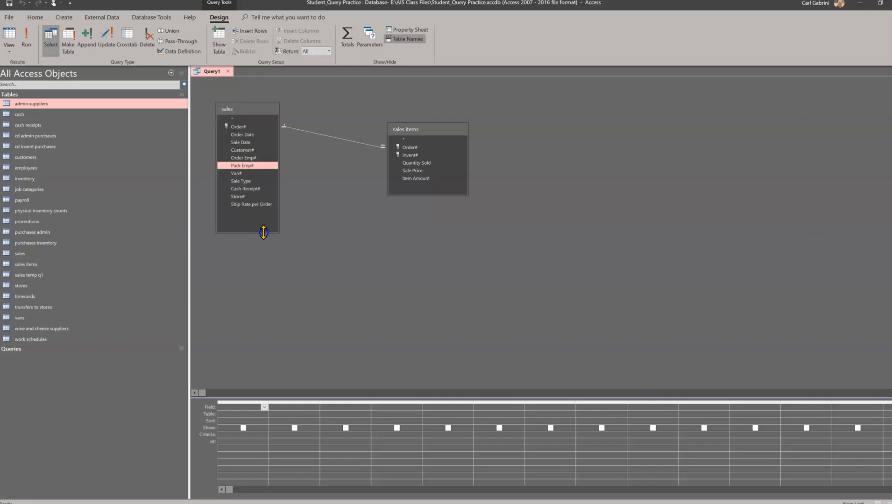
{"action": "left_click_drag", "start_coordinate": [279, 199], "coordinate": [325, 201]}
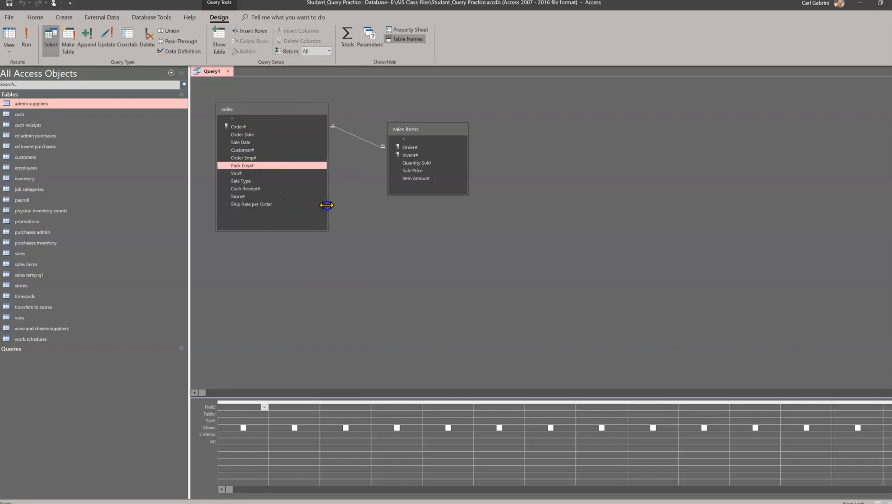
{"action": "left_click", "coordinate": [406, 263]}
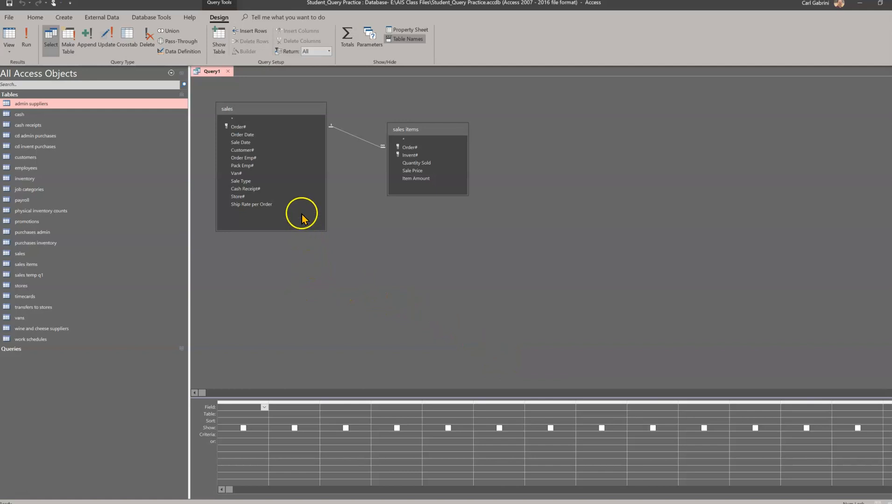
Add the Order# field from the sales table to the query grid.
{"action": "left_click", "coordinate": [794, 192]}
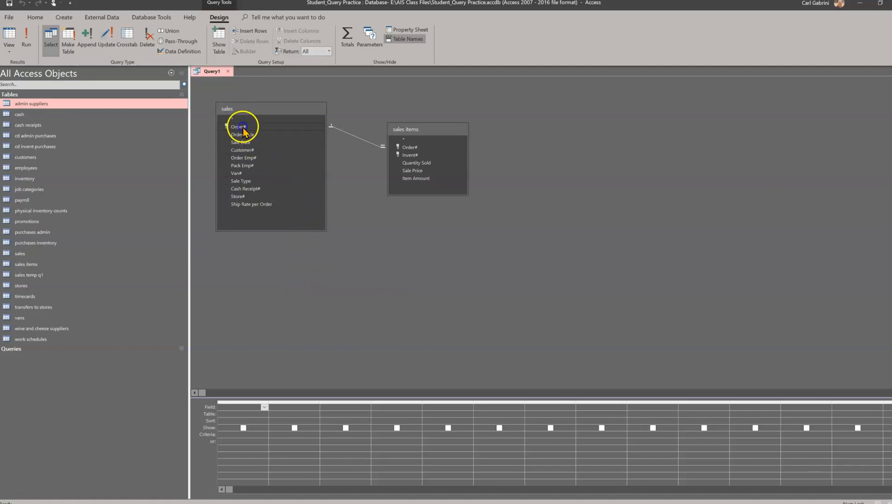
{"action": "left_click", "coordinate": [243, 128]}
{"action": "double_click", "coordinate": [243, 127]}
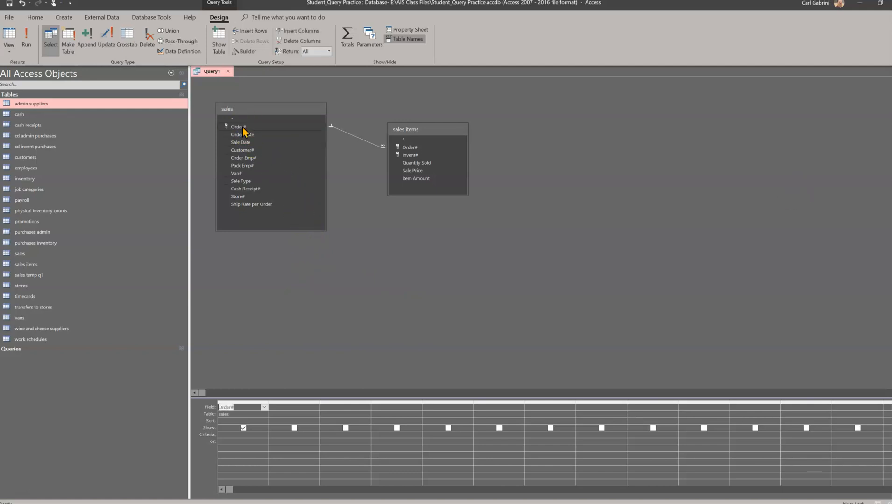
{"action": "left_click", "coordinate": [238, 415]}
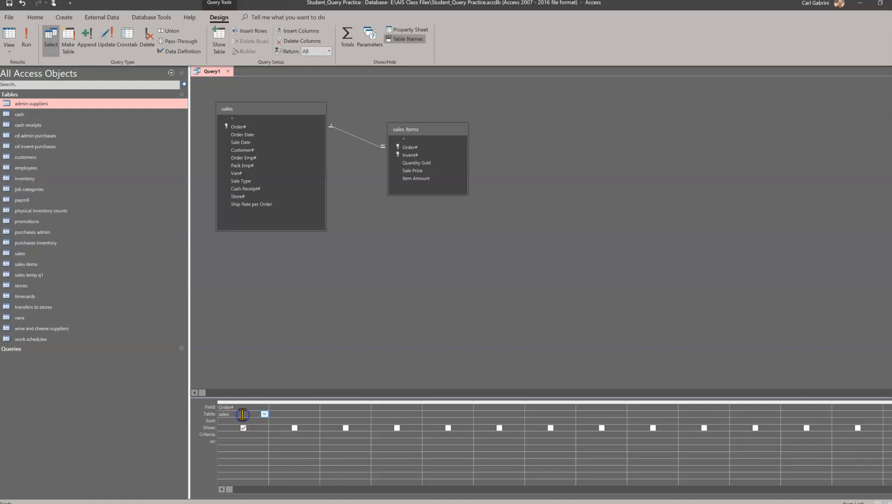
Turn on the Totals row in the query grid, leaving Group By for Order#.
{"action": "right_click", "coordinate": [249, 415]}
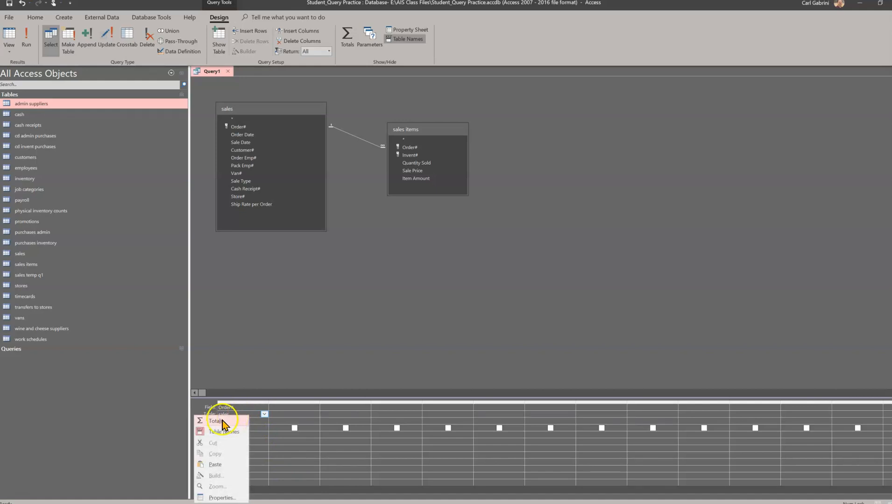
{"action": "left_click", "coordinate": [215, 421]}
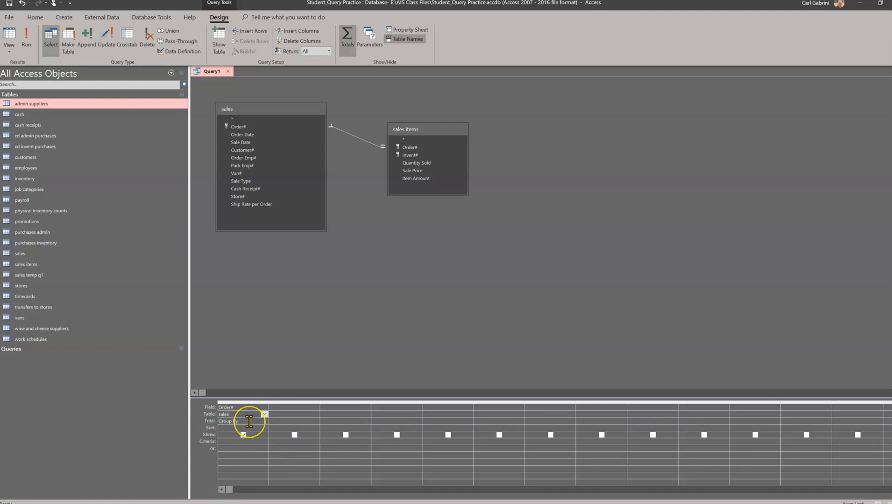
{"action": "left_click", "coordinate": [228, 421]}
{"action": "left_click", "coordinate": [318, 438]}
{"action": "left_click", "coordinate": [292, 410]}
Add the Customer# and Sale Date fields from sales to the query grid.
{"action": "left_click", "coordinate": [244, 151]}
{"action": "double_click", "coordinate": [244, 153]}
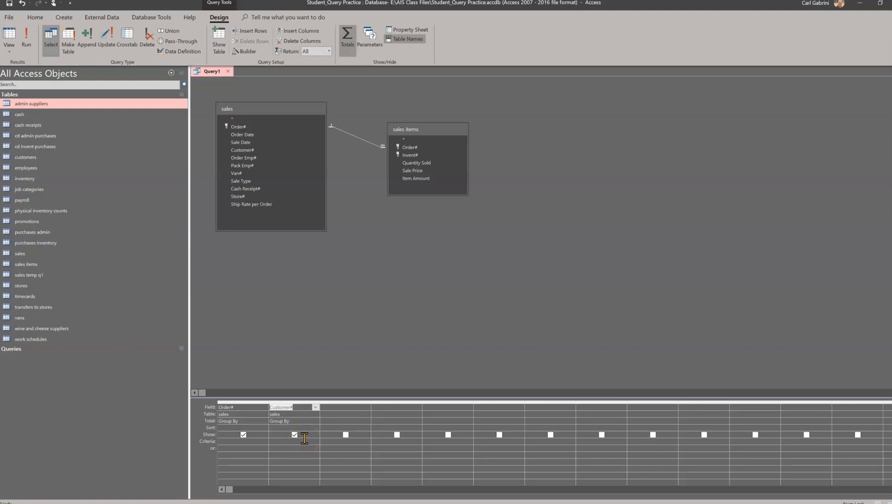
{"action": "double_click", "coordinate": [241, 143]}
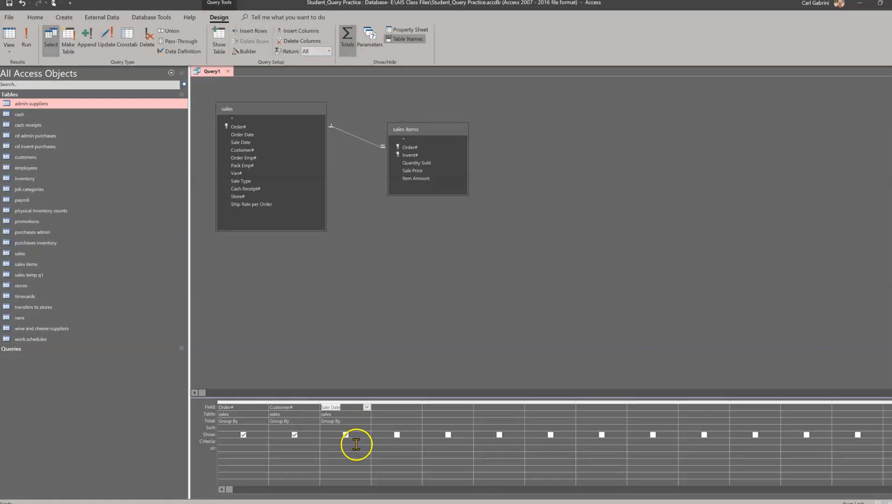
Set the Sale Date criteria to Between #1/1/2018# And #3/31/2018#.
{"action": "left_click", "coordinate": [331, 440]}
{"action": "type", "text": "etween #1/1/2018#"}
{"action": "left_click", "coordinate": [556, 226]}
{"action": "left_click", "coordinate": [555, 189]}
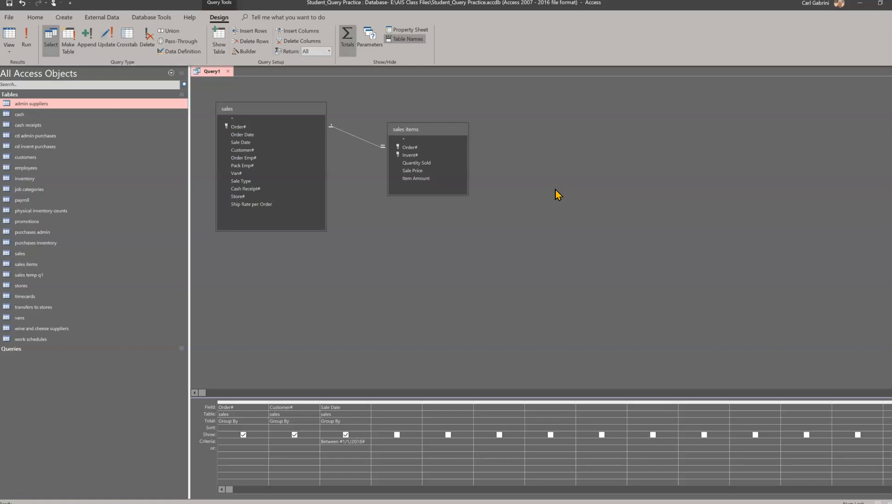
{"action": "type", "text": "nd"}
{"action": "type", "text": "#3/31/2018"}
Widen the Sale Date column in the query grid so the full criteria shows.
{"action": "left_click", "coordinate": [374, 409]}
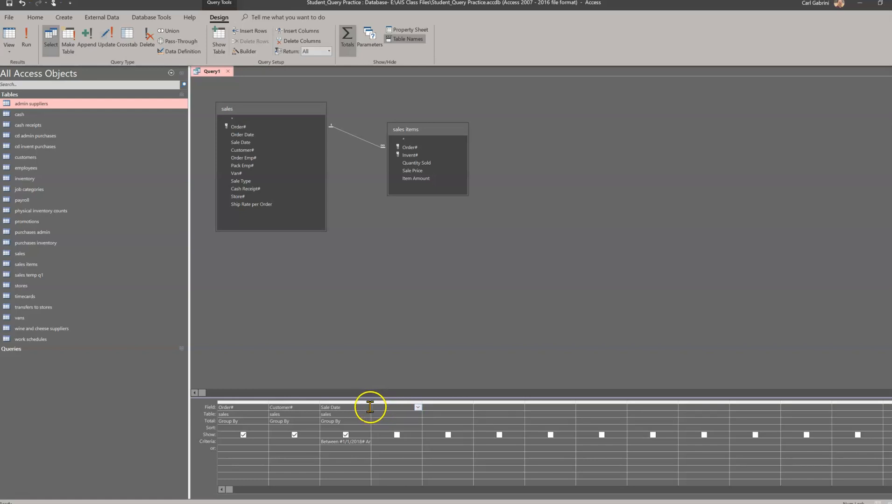
{"action": "left_click", "coordinate": [370, 407]}
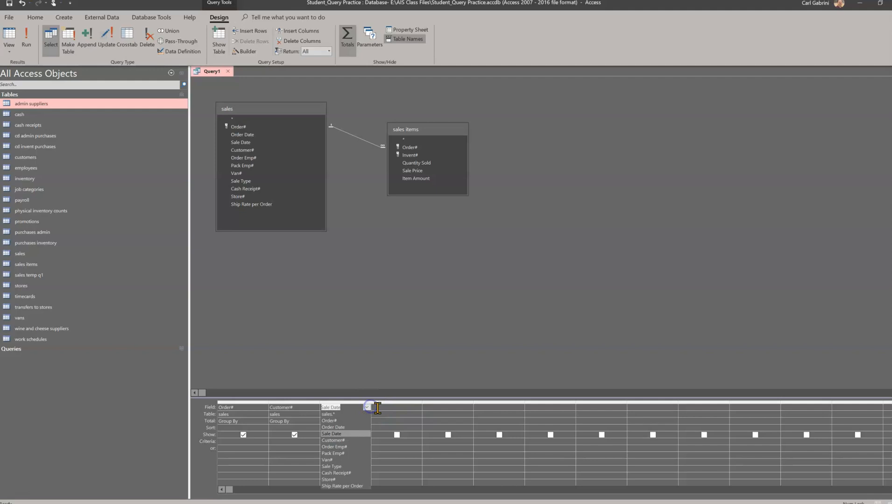
{"action": "left_click", "coordinate": [372, 406]}
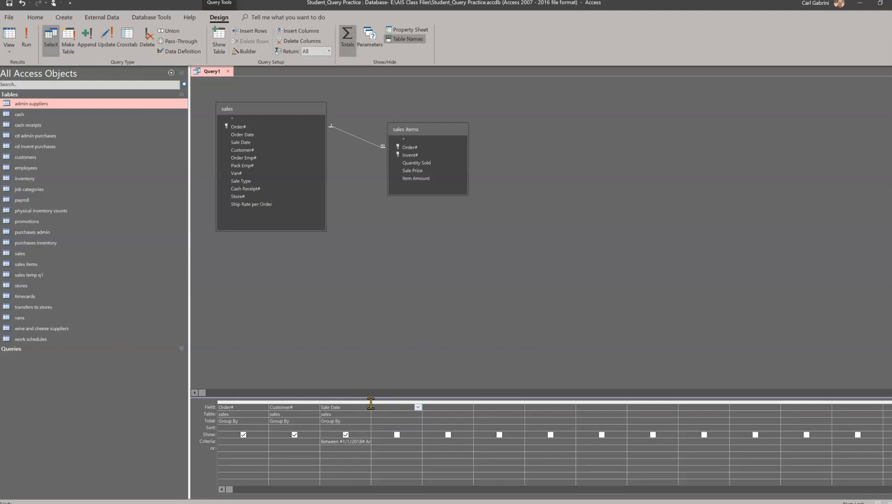
{"action": "right_click", "coordinate": [379, 404]}
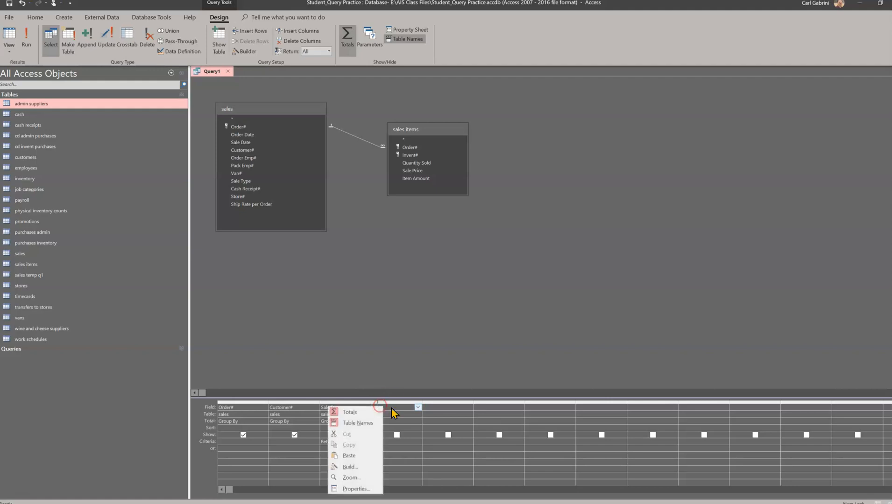
{"action": "left_click", "coordinate": [390, 407]}
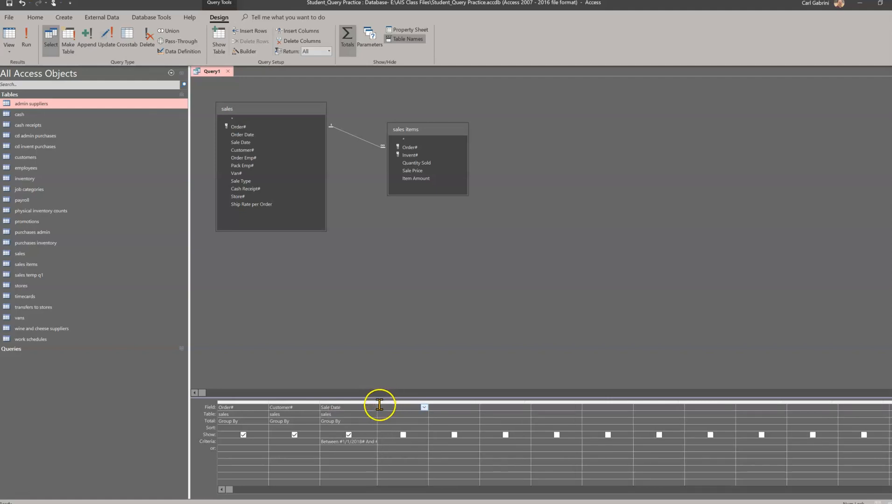
{"action": "left_click_drag", "start_coordinate": [387, 402], "coordinate": [407, 403]}
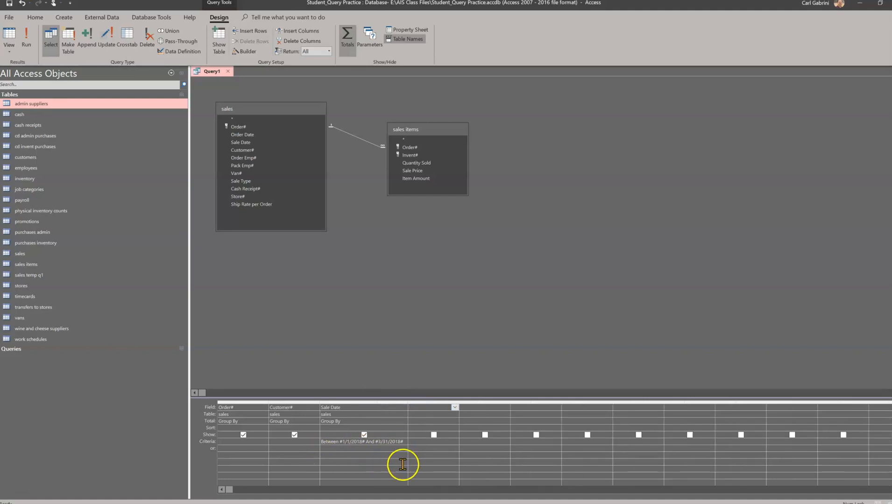
{"action": "left_click", "coordinate": [434, 407]}
{"action": "left_click", "coordinate": [454, 409]}
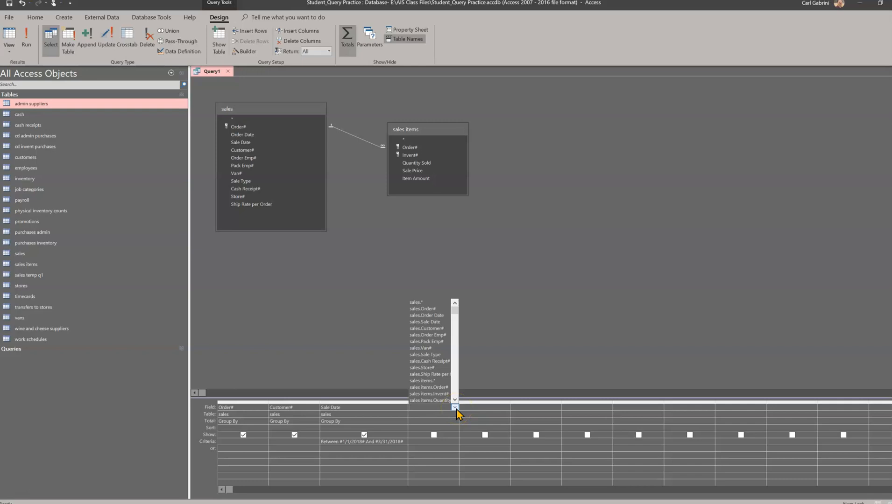
{"action": "left_click", "coordinate": [513, 349]}
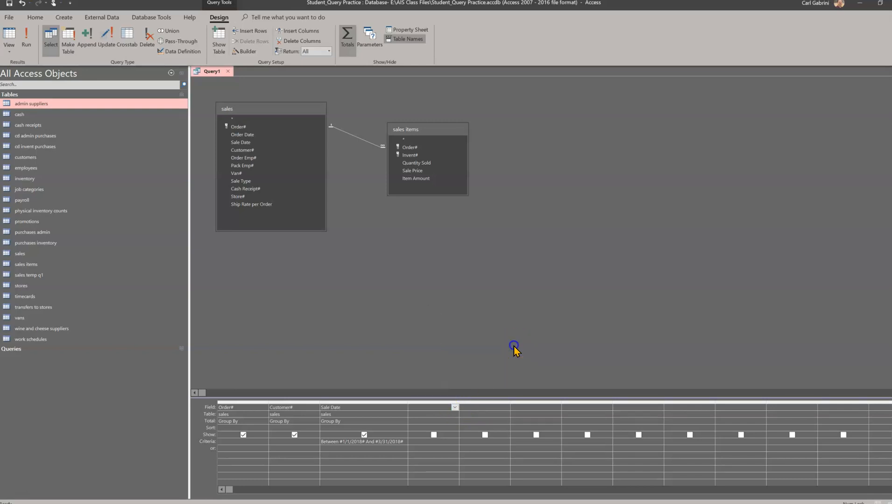
Add the Cash Receipt#, Store# and Ship Rate per Order fields from sales to the query grid.
{"action": "left_click", "coordinate": [255, 188]}
{"action": "double_click", "coordinate": [255, 189]}
{"action": "left_click", "coordinate": [507, 380]}
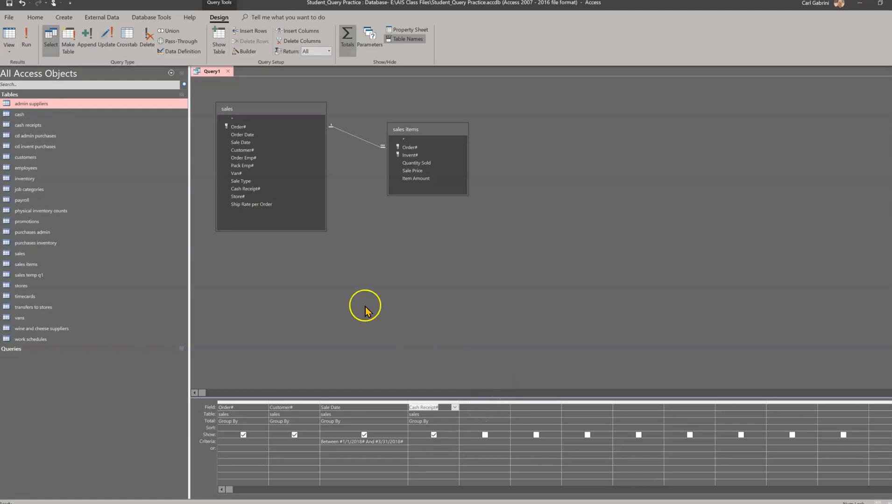
{"action": "left_click", "coordinate": [245, 197]}
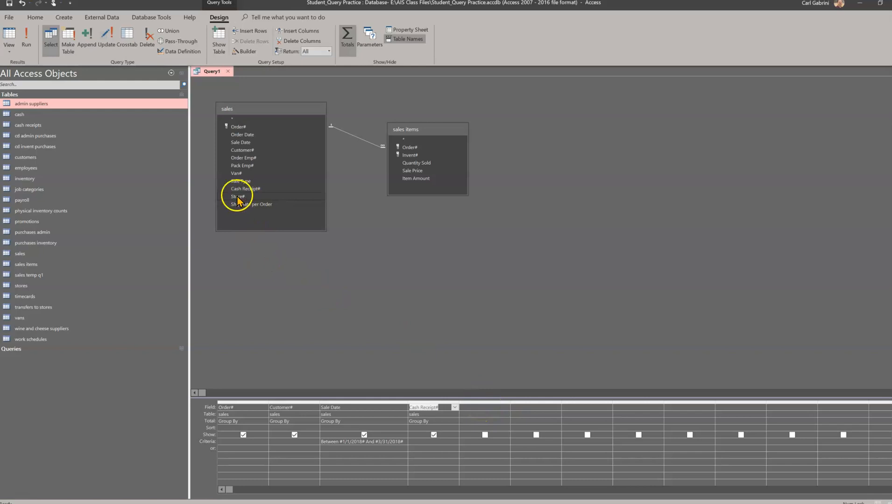
{"action": "double_click", "coordinate": [244, 199]}
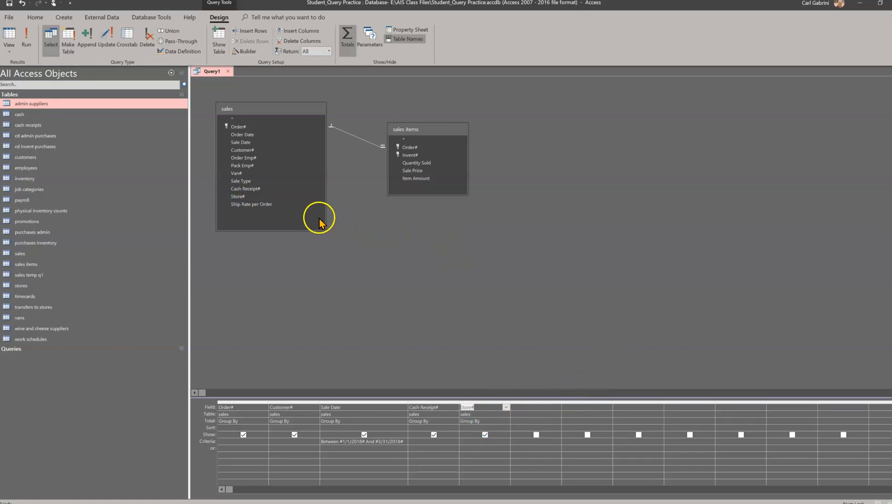
{"action": "left_click", "coordinate": [247, 203]}
{"action": "double_click", "coordinate": [252, 204]}
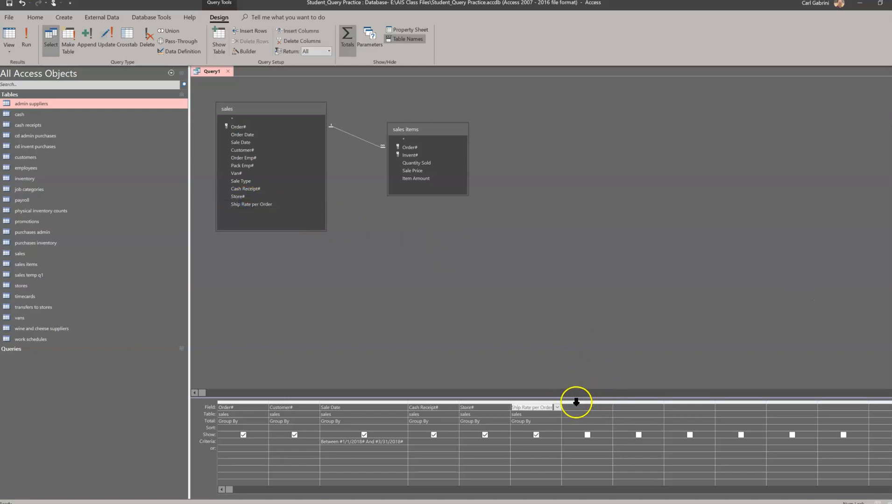
Add a calculated field Sales Items Amt: Item Amount in the next empty grid column using the Expression Builder.
{"action": "left_click_drag", "start_coordinate": [562, 400], "coordinate": [574, 400]}
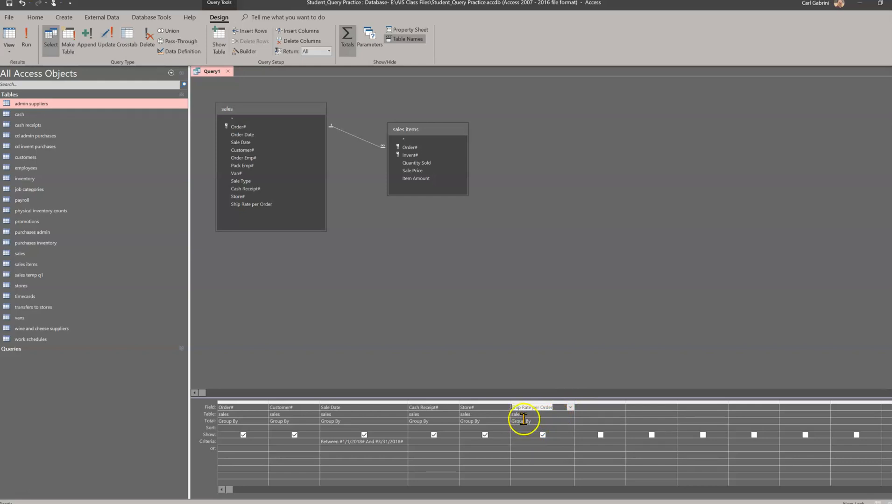
{"action": "left_click", "coordinate": [603, 409]}
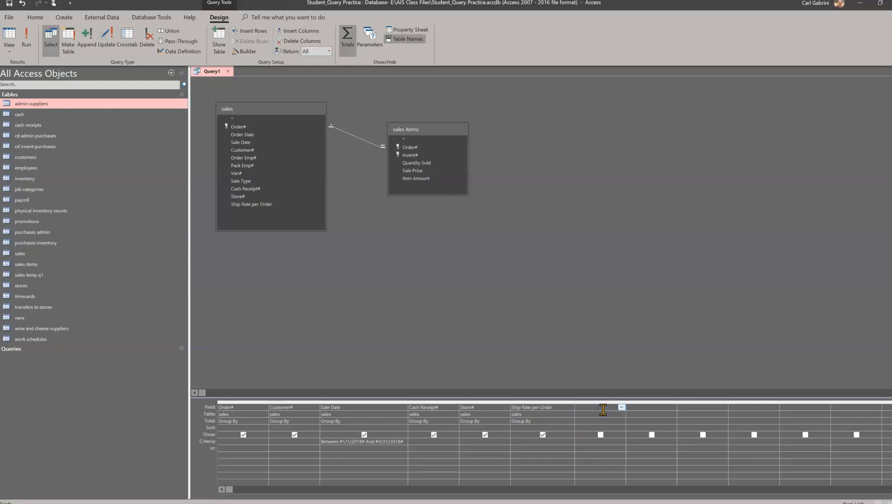
{"action": "left_click", "coordinate": [245, 51]}
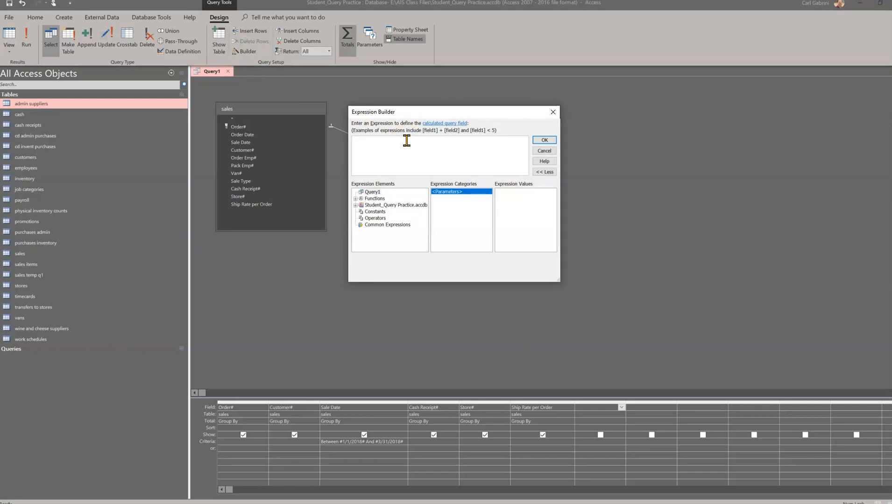
{"action": "type", "text": "Sales"}
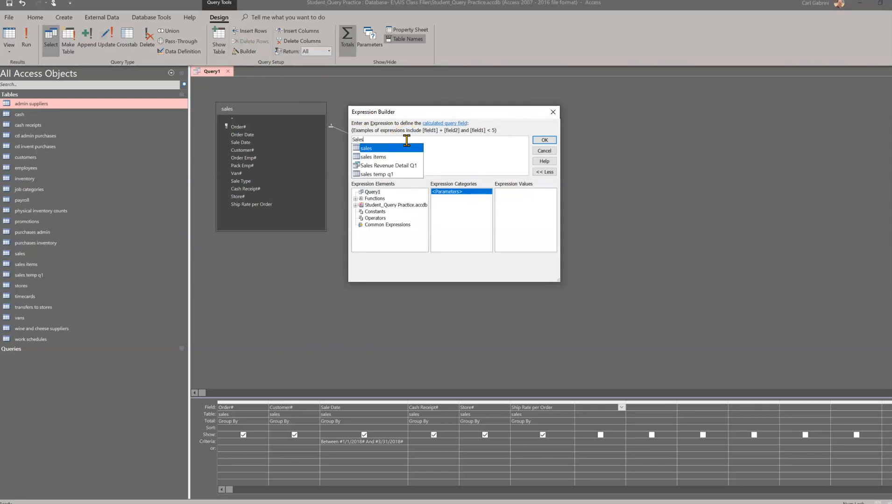
{"action": "type", "text": " Items "}
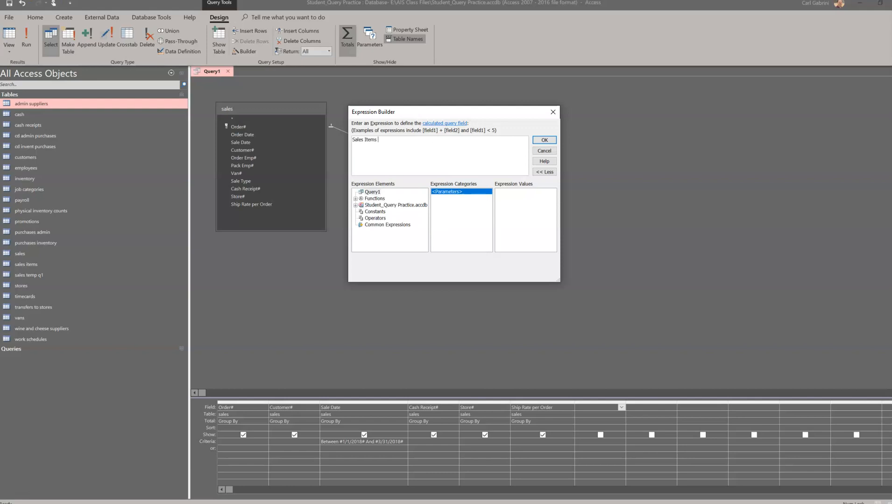
{"action": "type", "text": "A"}
{"action": "type", "text": "mt"}
{"action": "type", "text": "Qte"}
{"action": "key", "text": "BackSpace"}
{"action": "key", "text": "BackSpace"}
{"action": "key", "text": "BackSpace"}
{"action": "type", "text": "Item Amoun"}
{"action": "left_click", "coordinate": [545, 139]}
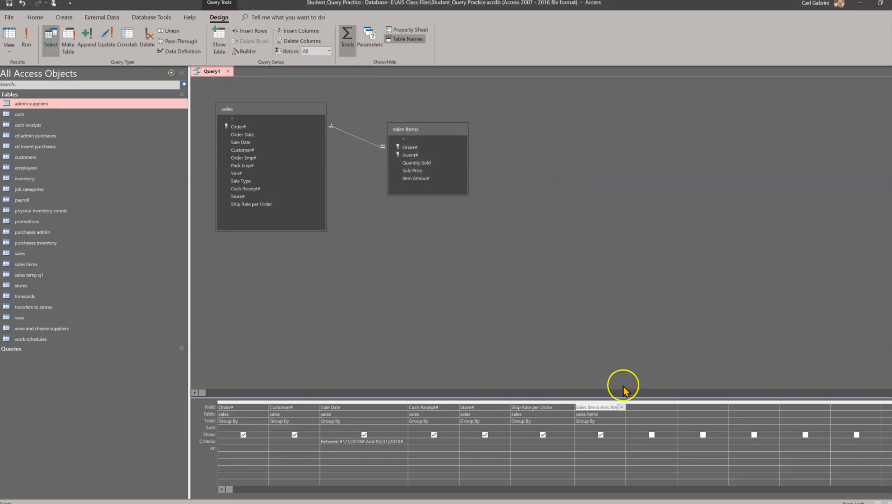
Set the Sales Items Amt column's total to Sum.
{"action": "left_click", "coordinate": [607, 423]}
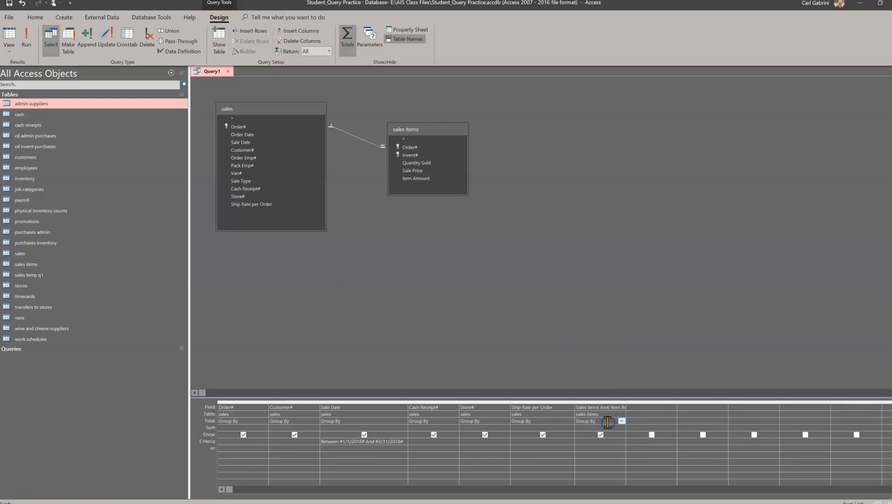
{"action": "left_click", "coordinate": [622, 422]}
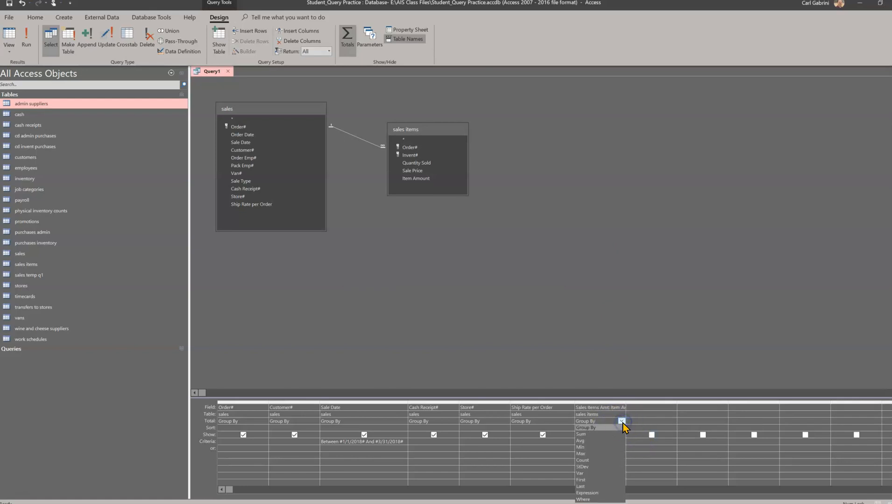
{"action": "left_click", "coordinate": [596, 435]}
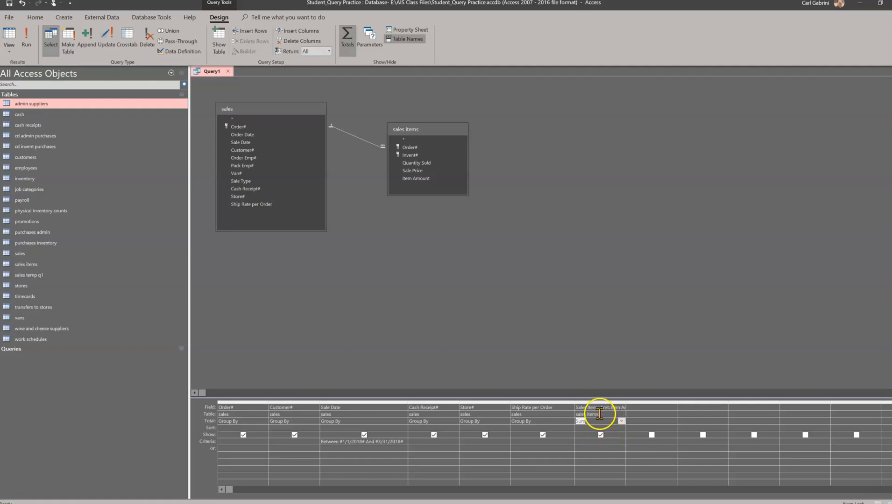
Build a Total Revenue calculated field in the next column as Val(Nz([Ship Rate per Order],0)) plus Sales Items Amt.
{"action": "left_click", "coordinate": [645, 411]}
{"action": "left_click", "coordinate": [652, 410]}
{"action": "left_click", "coordinate": [670, 409]}
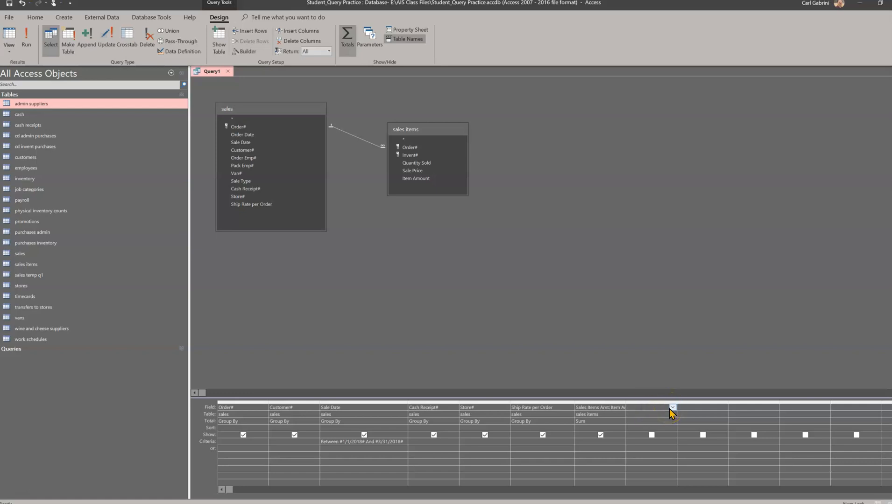
{"action": "left_click", "coordinate": [239, 52]}
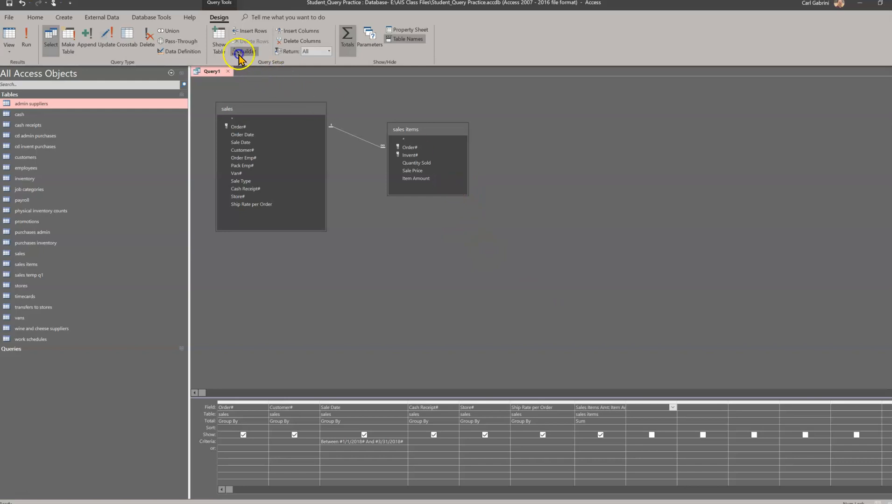
{"action": "left_click", "coordinate": [388, 149]}
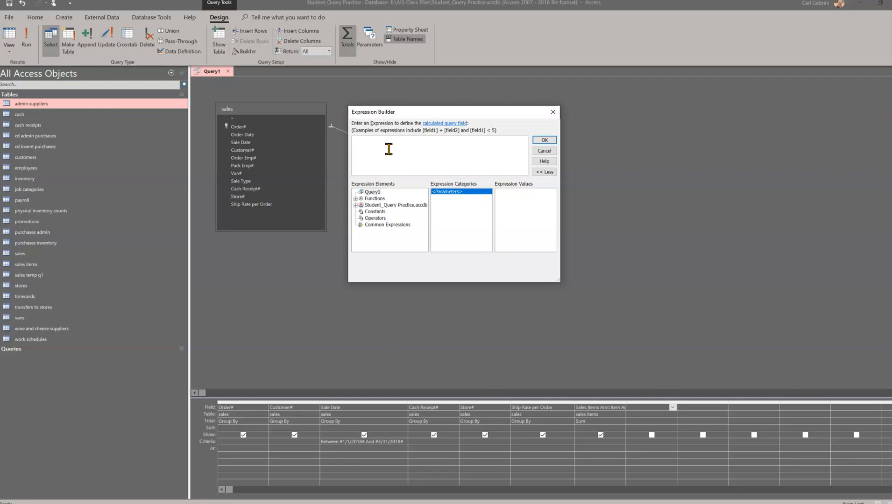
{"action": "left_click", "coordinate": [388, 149]}
{"action": "type", "text": "Total Revenue: Val"}
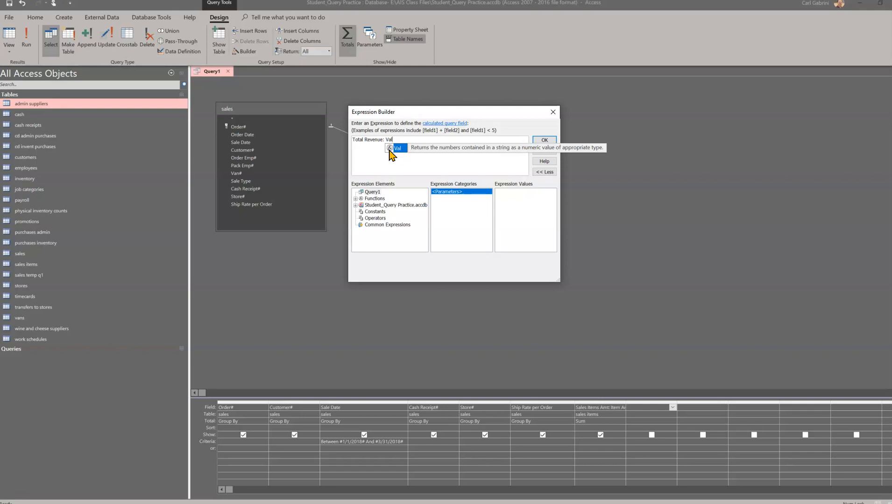
{"action": "type", "text": "("}
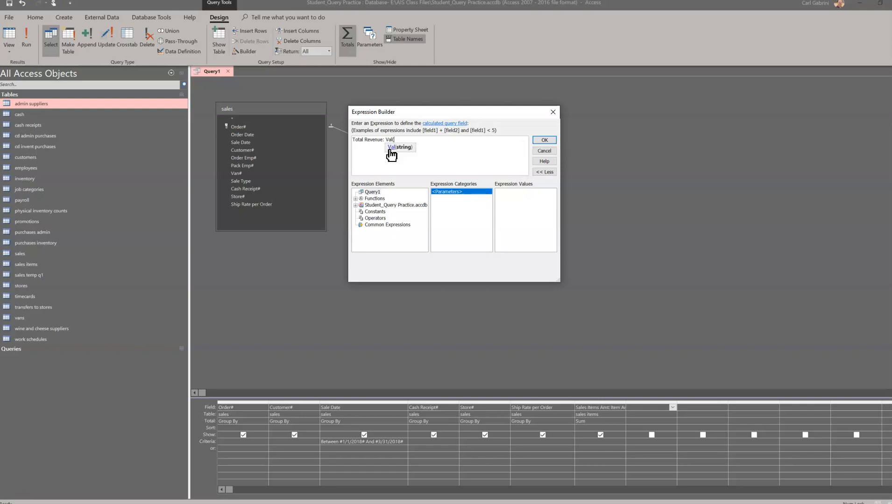
{"action": "type", "text": "N"}
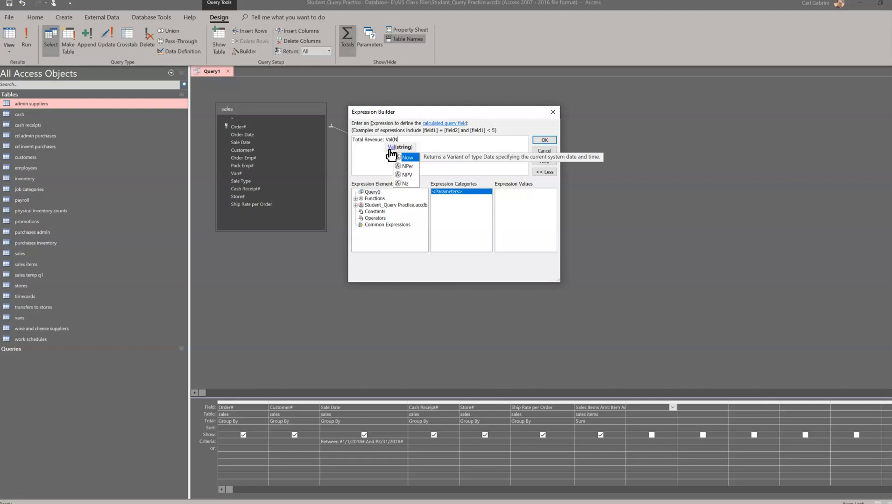
{"action": "type", "text": "z"}
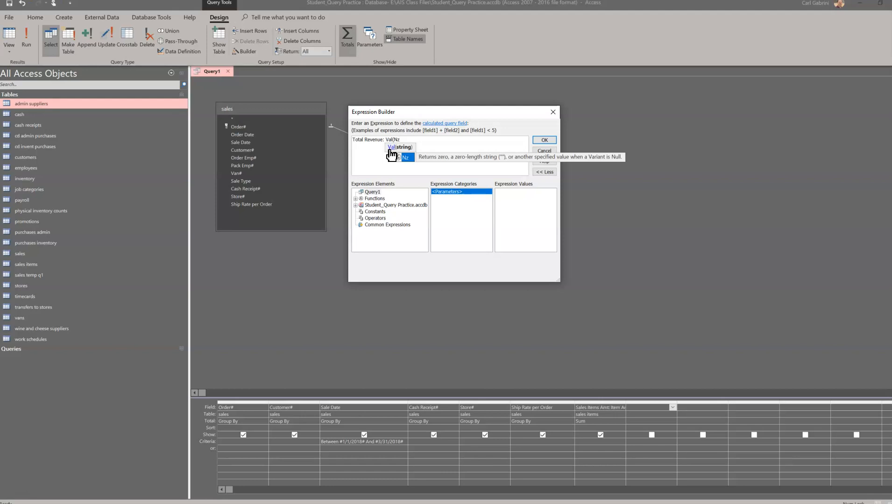
{"action": "type", "text": "("}
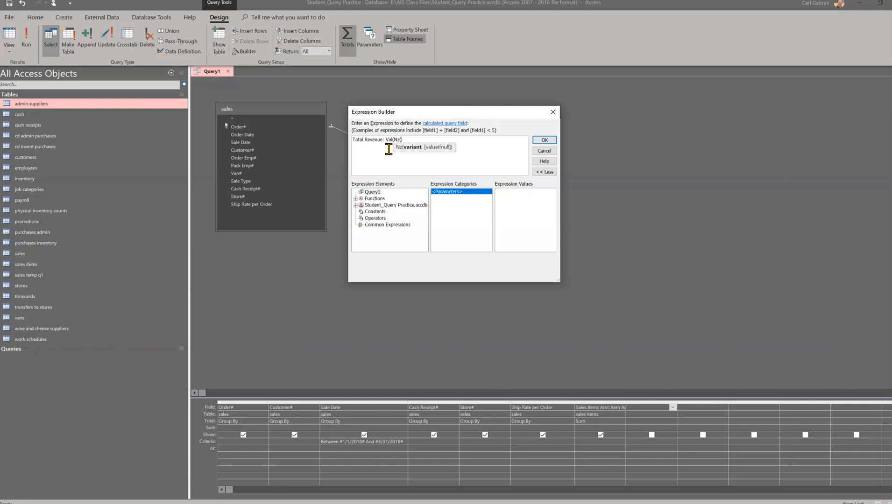
{"action": "type", "text": "[Ship Rate per Order"}
{"action": "type", "text": ",0)"}
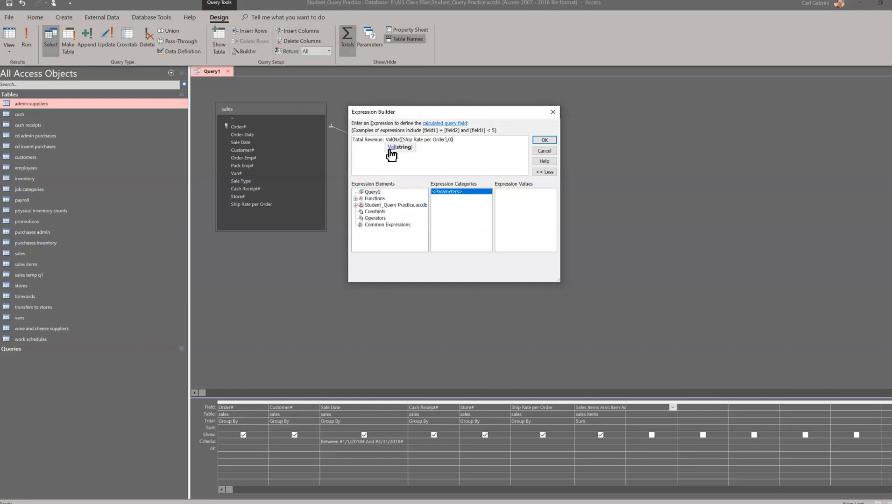
{"action": "type", "text": ")+["}
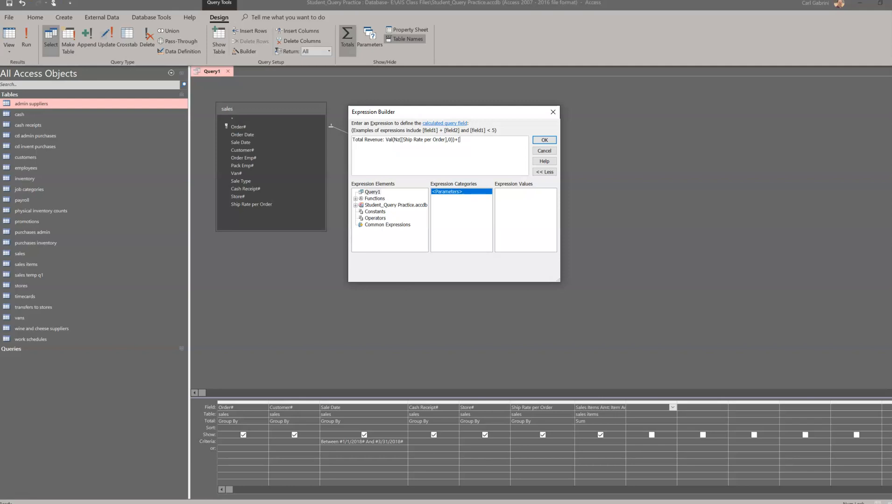
{"action": "type", "text": "Sales Items Amt"}
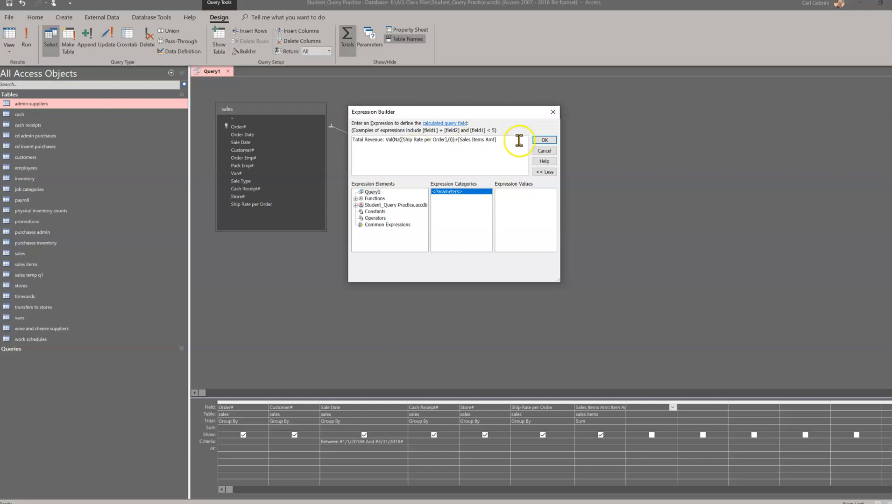
{"action": "left_click", "coordinate": [545, 141]}
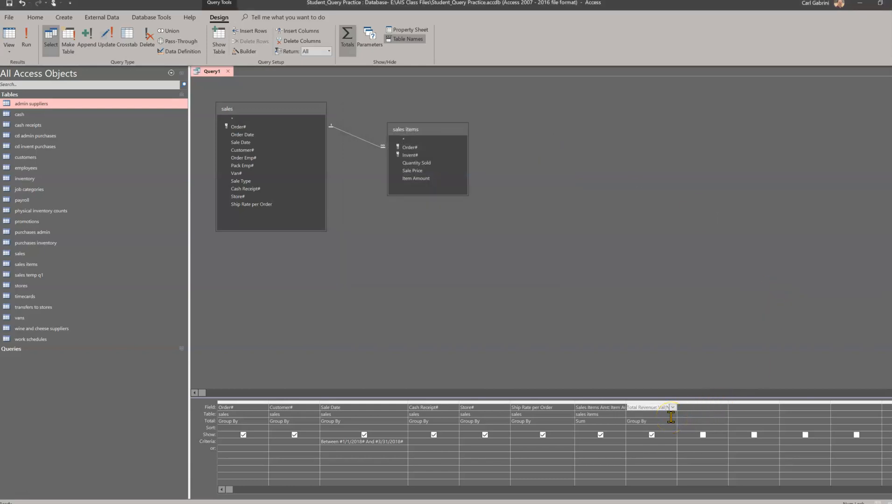
Set the Total Revenue column's total to Expression.
{"action": "left_click", "coordinate": [660, 421]}
{"action": "left_click", "coordinate": [673, 421]}
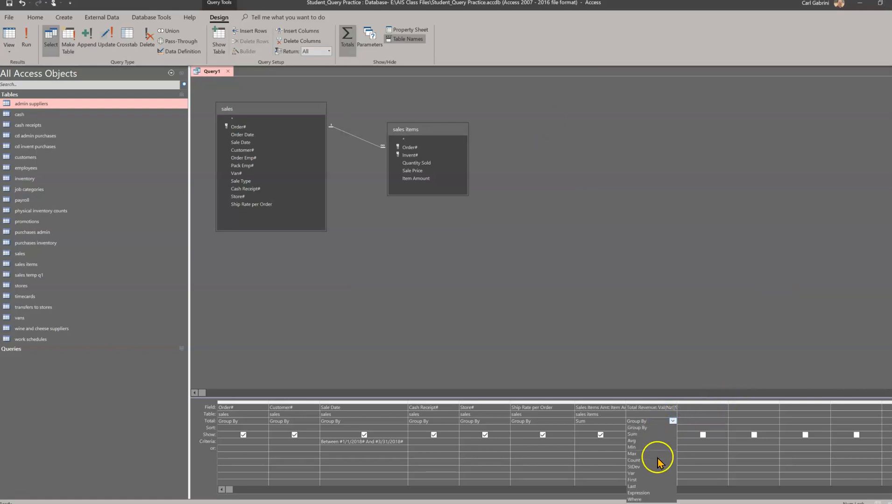
{"action": "left_click", "coordinate": [640, 493]}
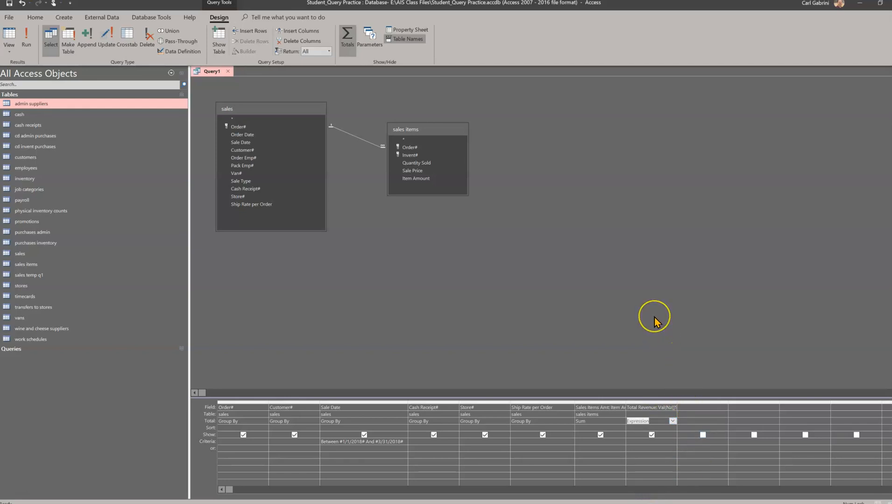
Save the query as Sales Revenue Detail Q1, replacing the existing query of that name.
{"action": "right_click", "coordinate": [213, 74]}
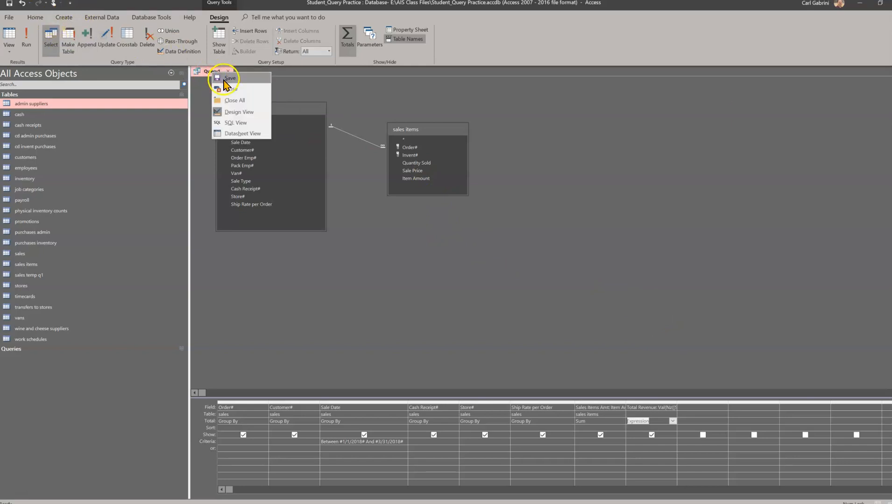
{"action": "left_click", "coordinate": [222, 78]}
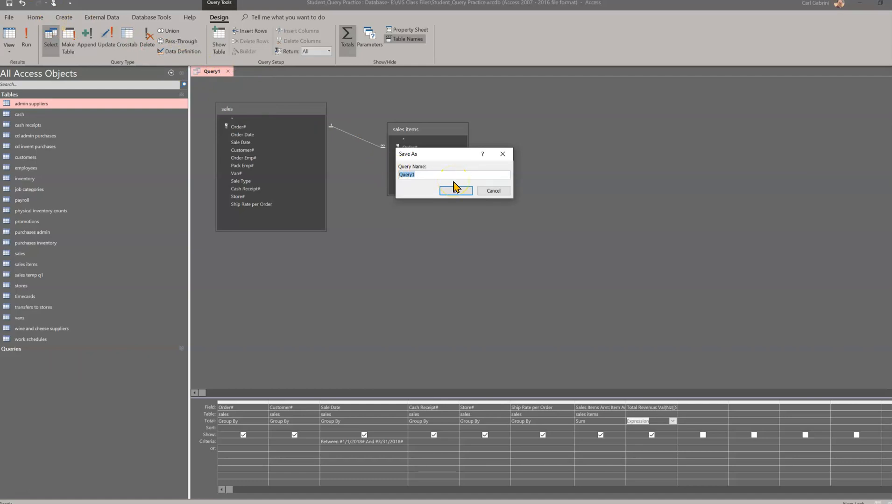
{"action": "type", "text": "Sales Revenue Detail Q"}
{"action": "left_click", "coordinate": [456, 191]}
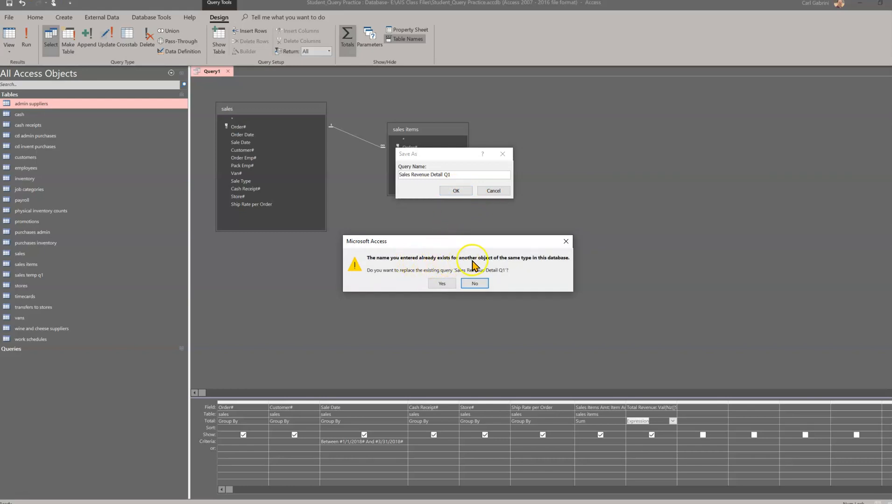
{"action": "left_click", "coordinate": [442, 284]}
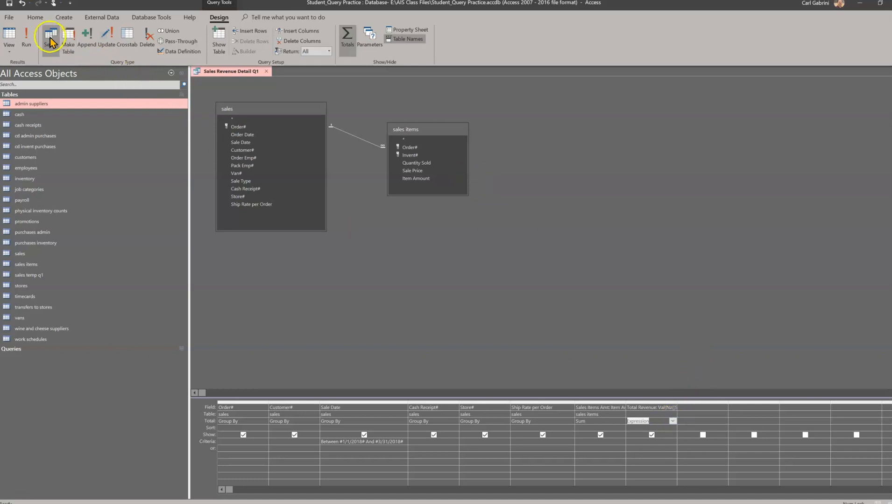
Run the query and scroll through its results.
{"action": "left_click", "coordinate": [26, 36]}
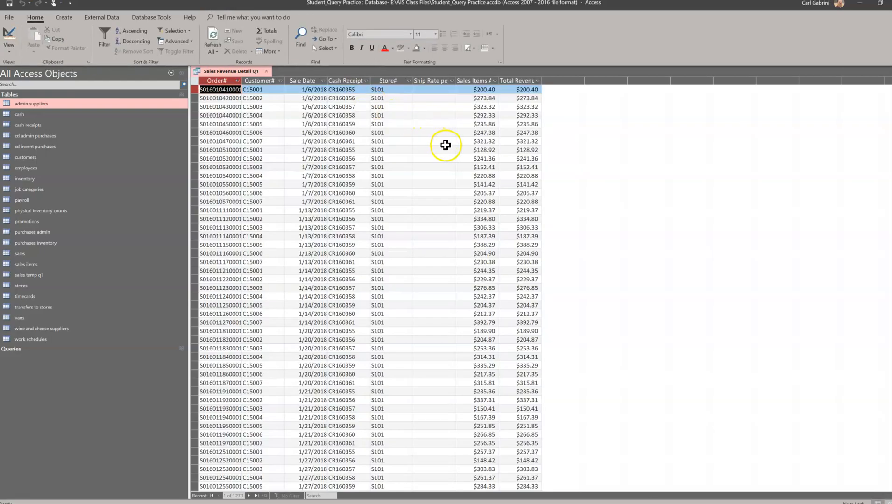
{"action": "scroll", "coordinate": [453, 145], "scroll_direction": "down", "scroll_amount": 15}
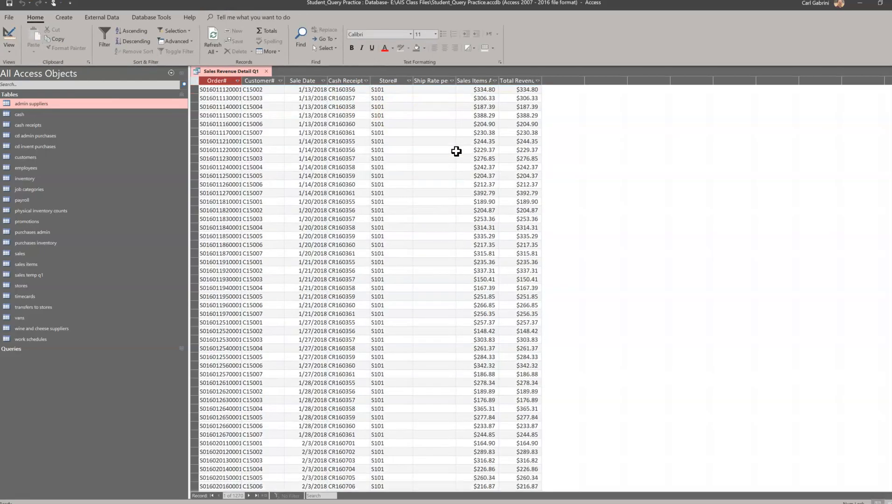
{"action": "scroll", "coordinate": [457, 152], "scroll_direction": "up", "scroll_amount": 15}
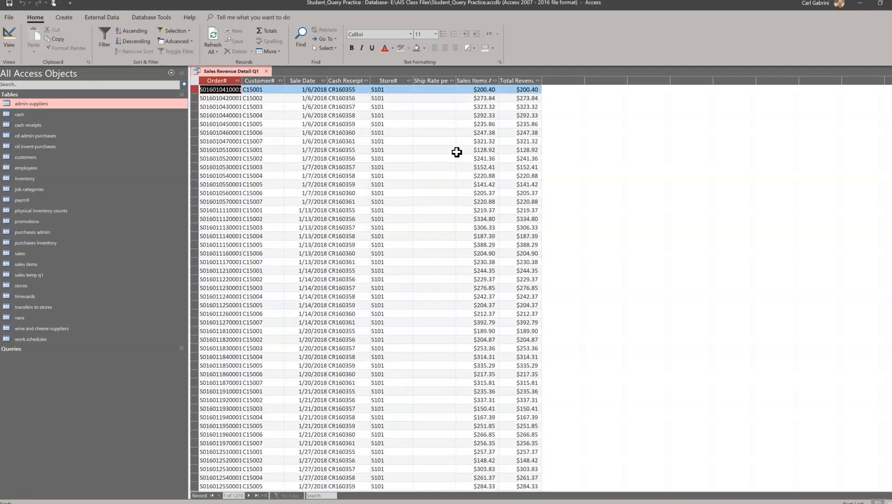
{"action": "scroll", "coordinate": [457, 152], "scroll_direction": "down", "scroll_amount": 20}
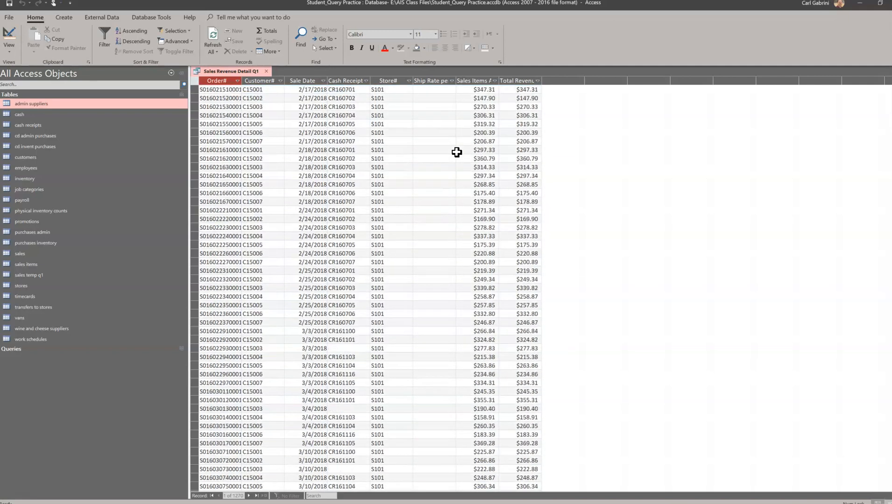
{"action": "scroll", "coordinate": [457, 152], "scroll_direction": "down", "scroll_amount": 20}
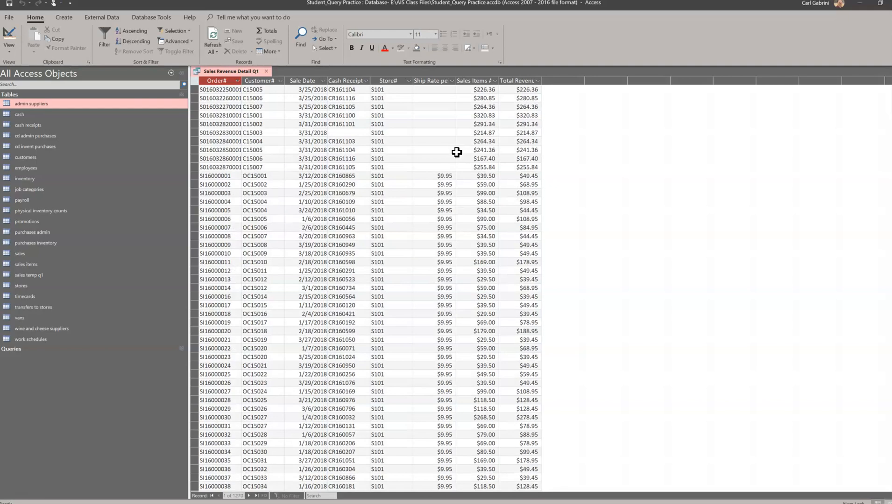
{"action": "scroll", "coordinate": [444, 227], "scroll_direction": "down", "scroll_amount": 6}
{"action": "scroll", "coordinate": [445, 227], "scroll_direction": "down", "scroll_amount": 20}
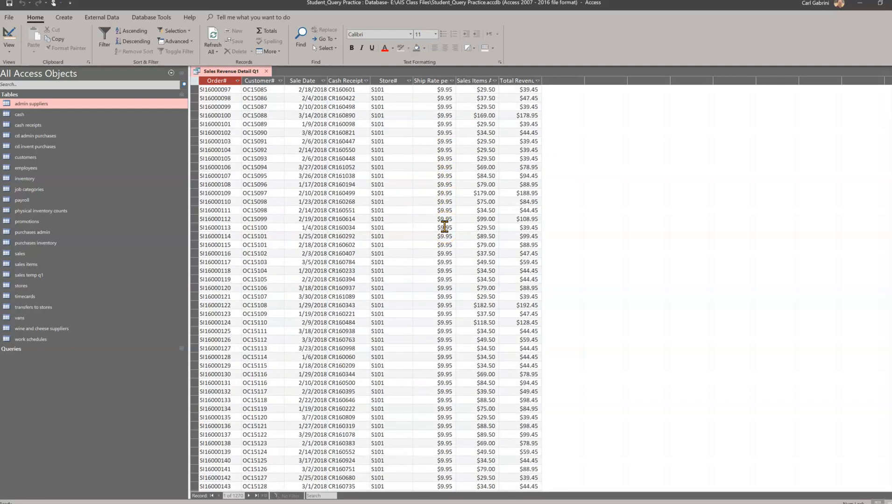
{"action": "scroll", "coordinate": [445, 227], "scroll_direction": "down", "scroll_amount": 20}
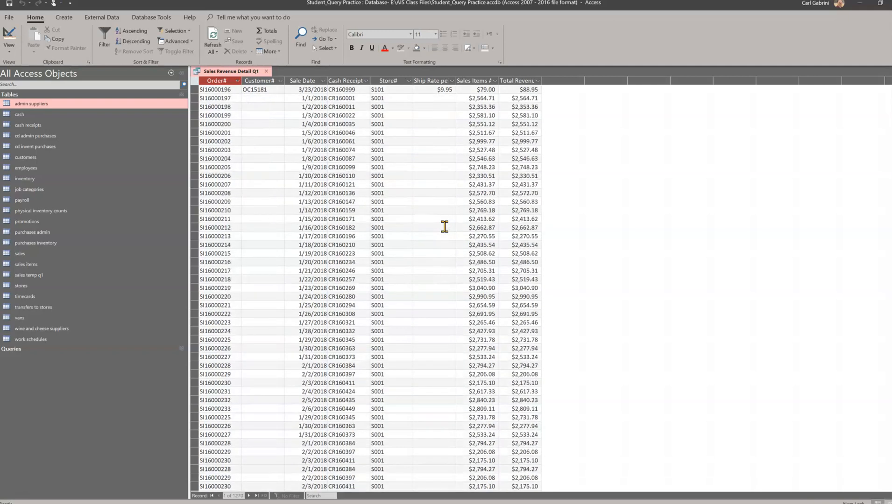
Scroll through the query results to review total revenue per order.
{"action": "scroll", "coordinate": [444, 227], "scroll_direction": "up", "scroll_amount": 20}
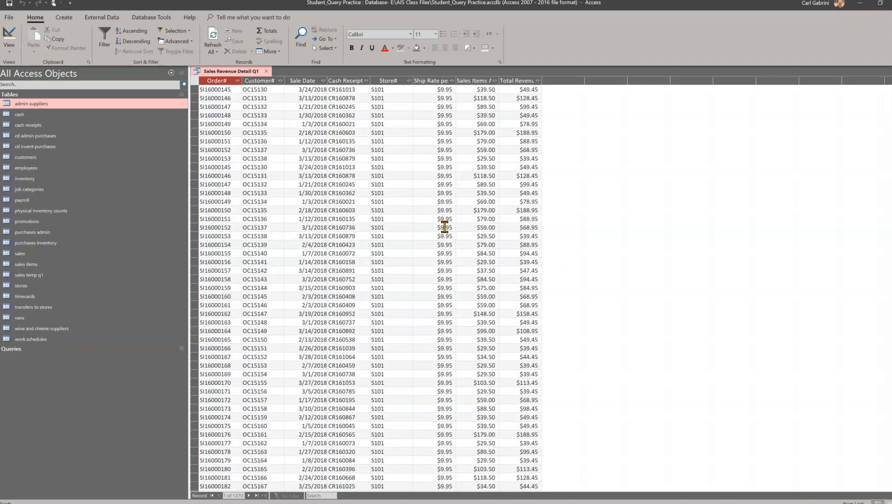
{"action": "scroll", "coordinate": [445, 227], "scroll_direction": "down", "scroll_amount": 20}
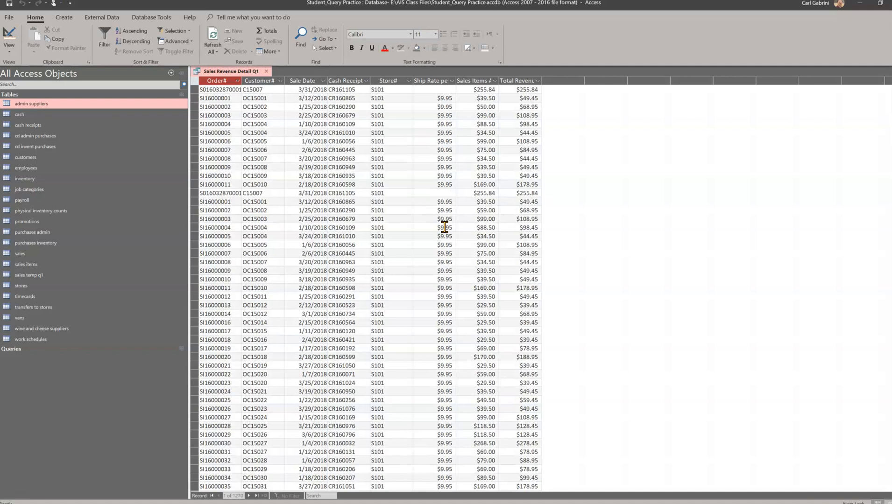
{"action": "scroll", "coordinate": [444, 226], "scroll_direction": "up", "scroll_amount": 20}
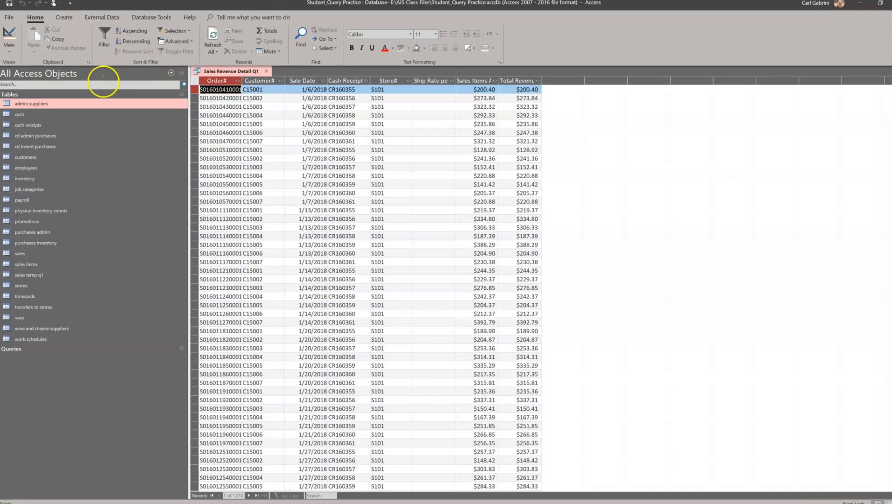
Start a new query design containing the stores table and the Sales Revenue Detail Q1 query.
{"action": "left_click", "coordinate": [63, 18]}
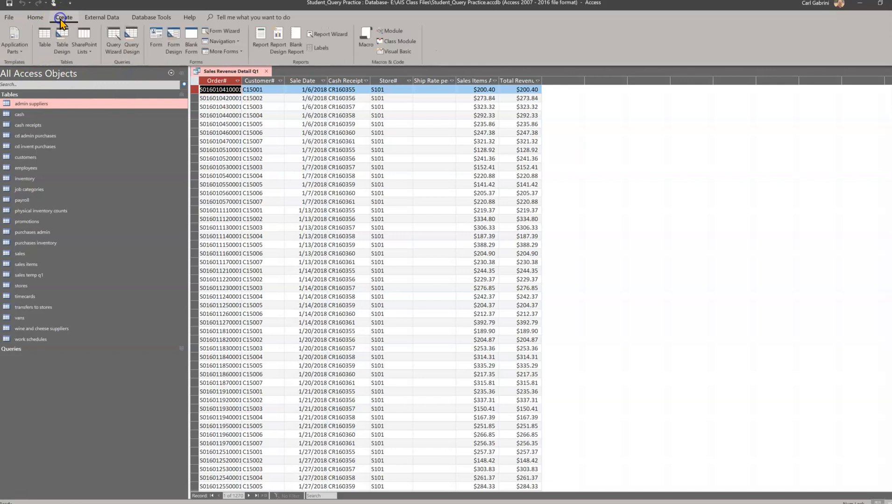
{"action": "left_click", "coordinate": [133, 51]}
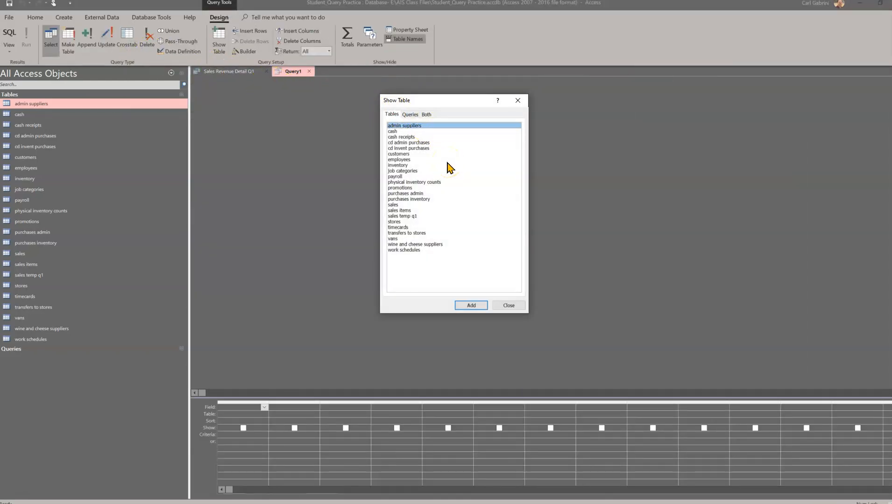
{"action": "left_click", "coordinate": [400, 222]}
{"action": "left_click", "coordinate": [465, 304]}
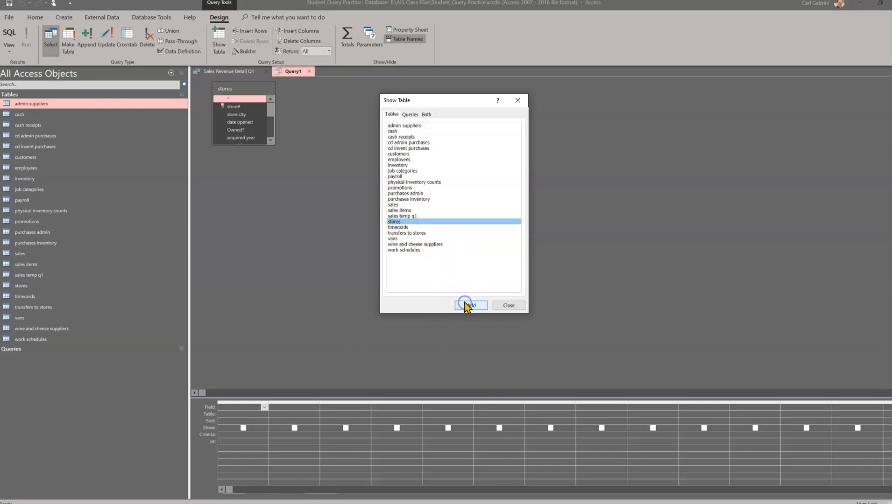
{"action": "left_click", "coordinate": [410, 114]}
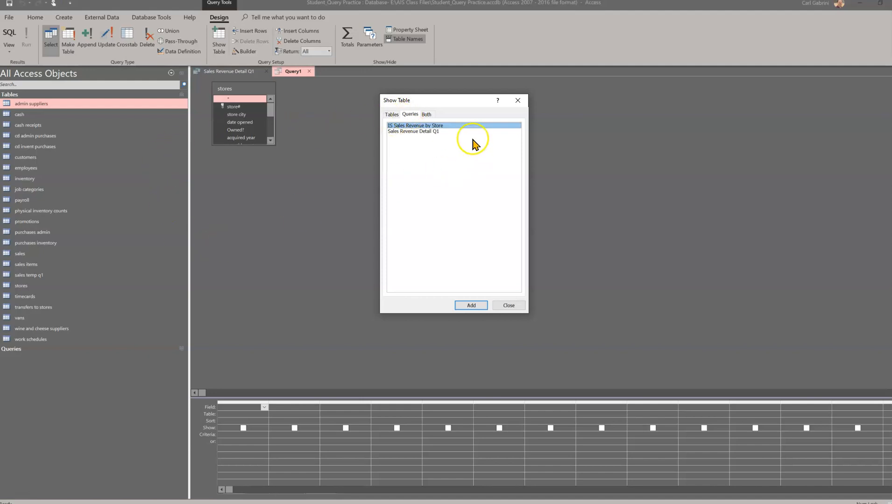
{"action": "left_click", "coordinate": [405, 131]}
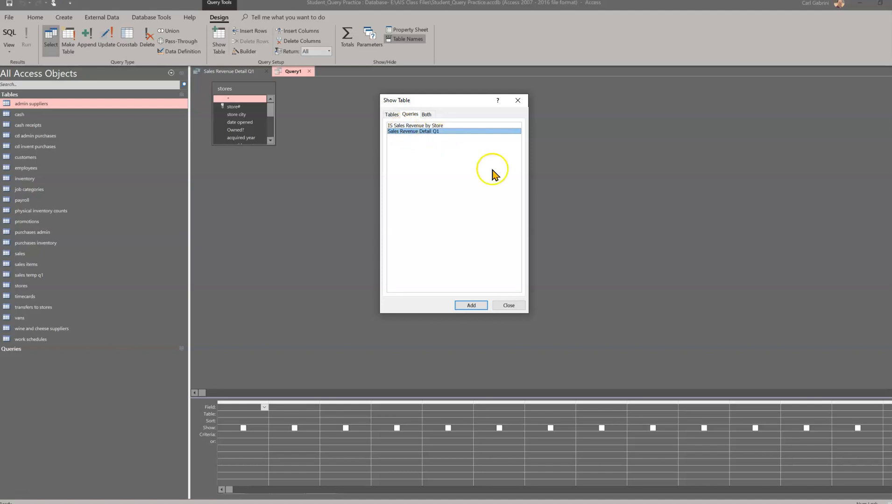
{"action": "left_click", "coordinate": [471, 305]}
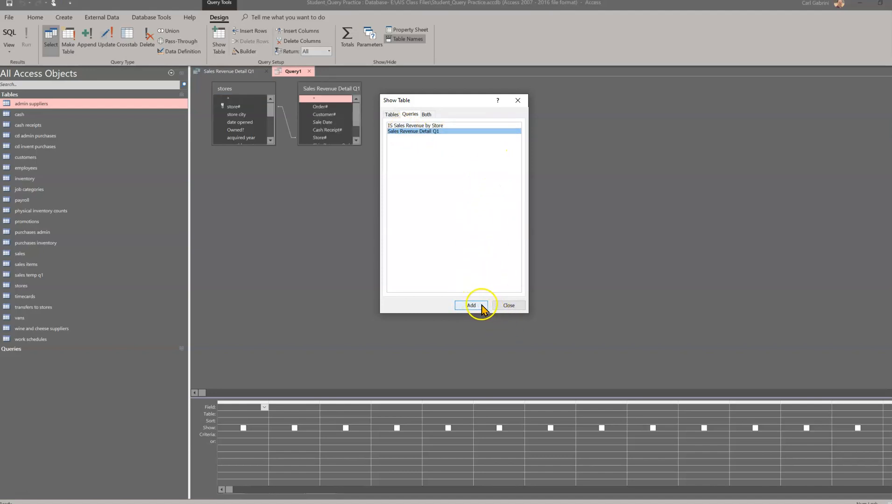
{"action": "left_click", "coordinate": [498, 307]}
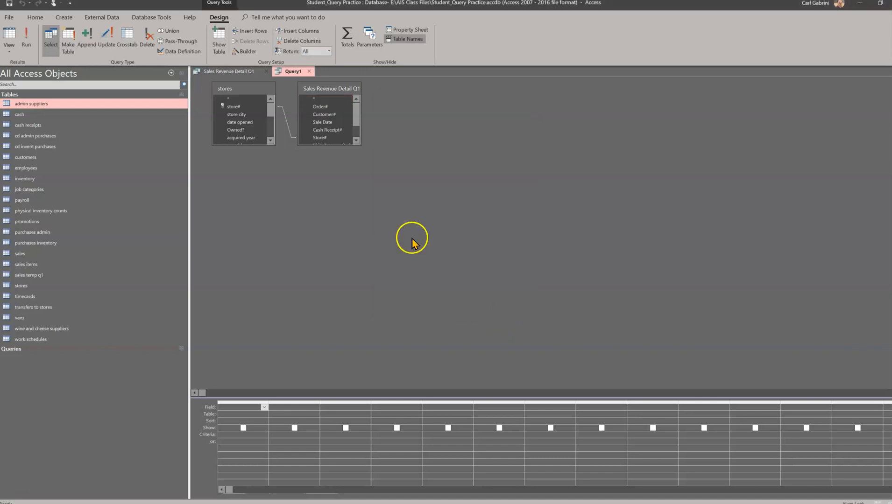
Enlarge both field lists, add store# from stores to the grid, and turn on the Totals row.
{"action": "left_click_drag", "start_coordinate": [319, 145], "coordinate": [386, 162]}
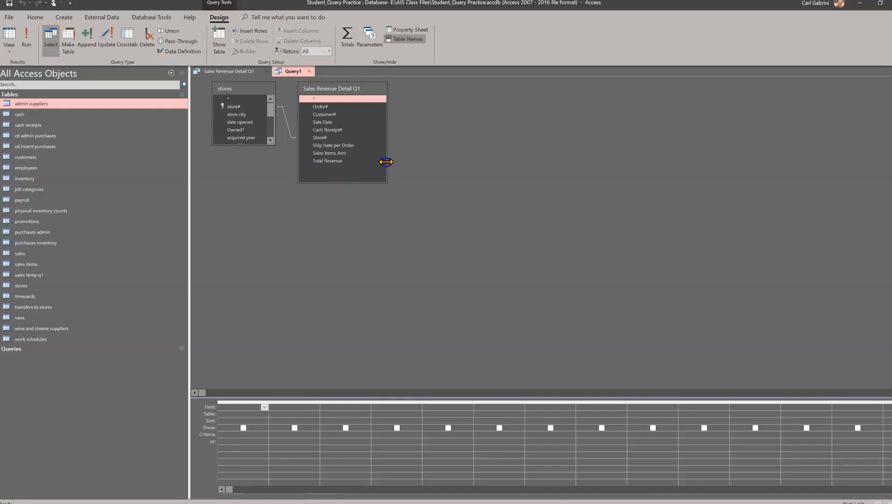
{"action": "left_click_drag", "start_coordinate": [238, 145], "coordinate": [237, 223]}
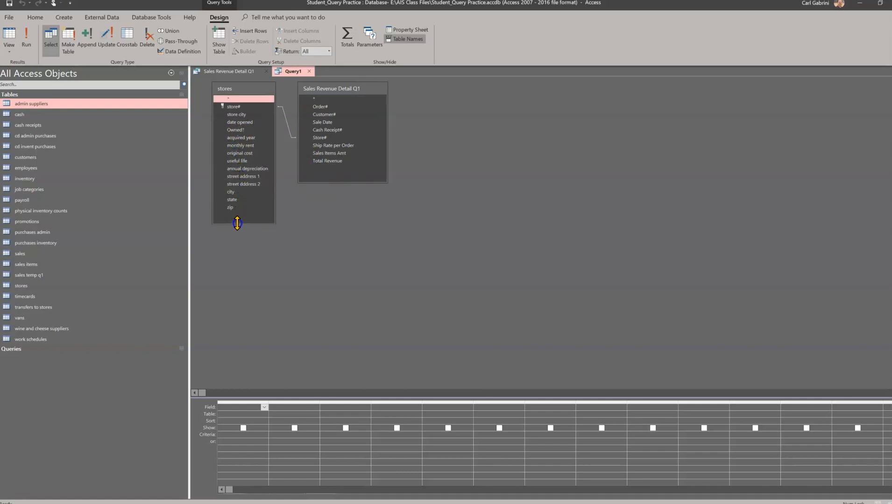
{"action": "left_click_drag", "start_coordinate": [276, 202], "coordinate": [289, 203]}
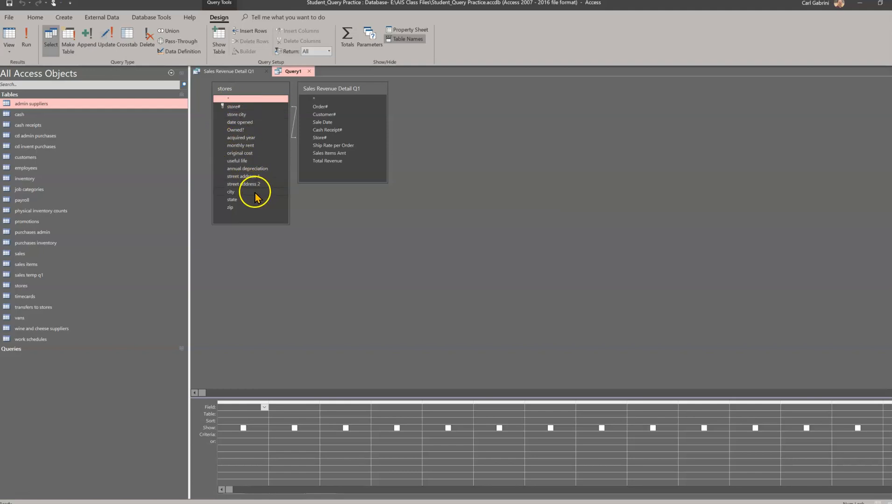
{"action": "double_click", "coordinate": [235, 107]}
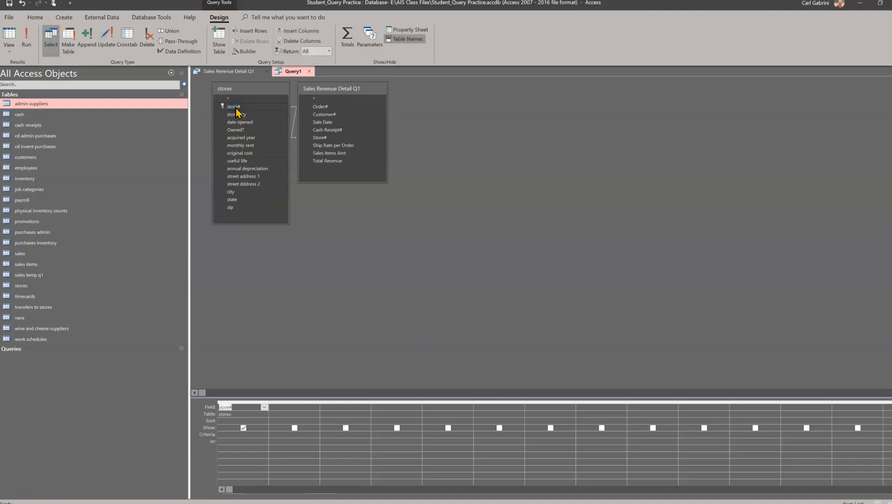
{"action": "right_click", "coordinate": [242, 415]}
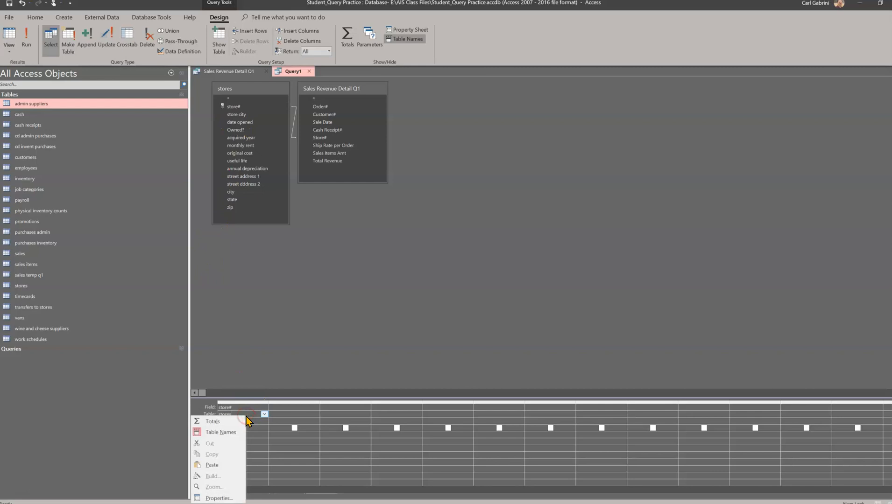
{"action": "left_click", "coordinate": [232, 423]}
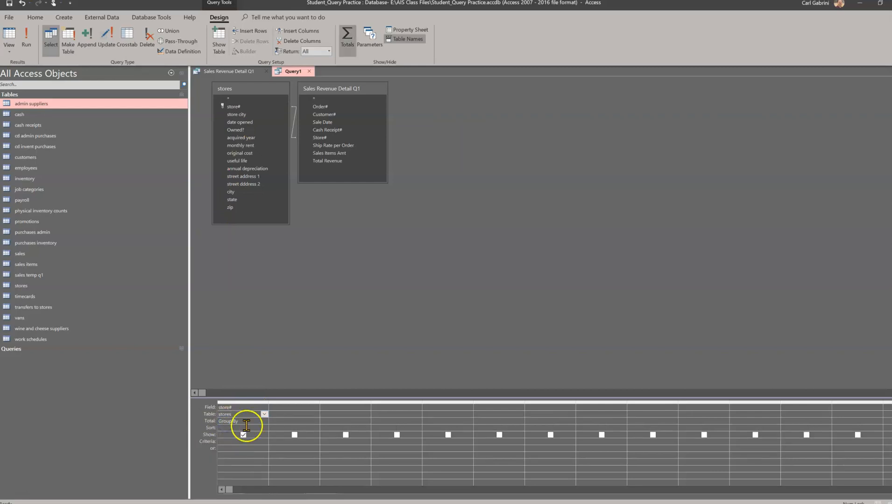
In the next column, build the expression revenue: Total Revenue with the Expression Builder.
{"action": "left_click", "coordinate": [291, 409]}
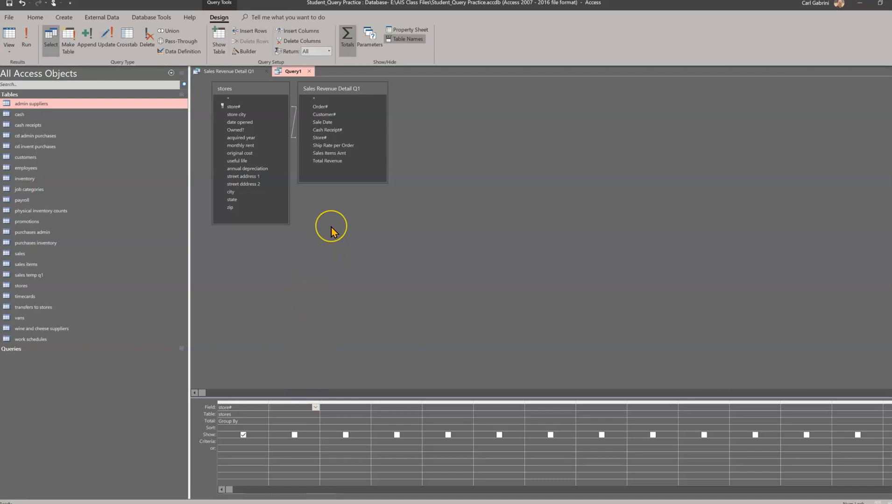
{"action": "left_click", "coordinate": [326, 164]}
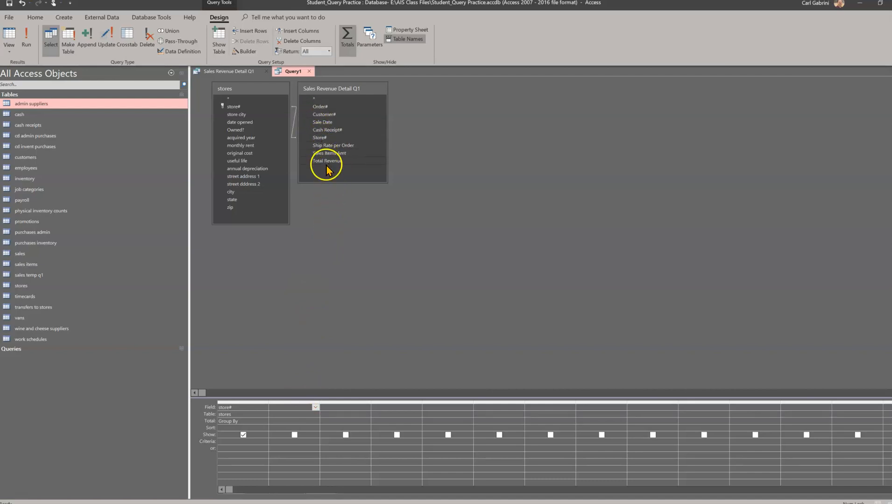
{"action": "left_click", "coordinate": [247, 54]}
{"action": "left_click", "coordinate": [375, 139]}
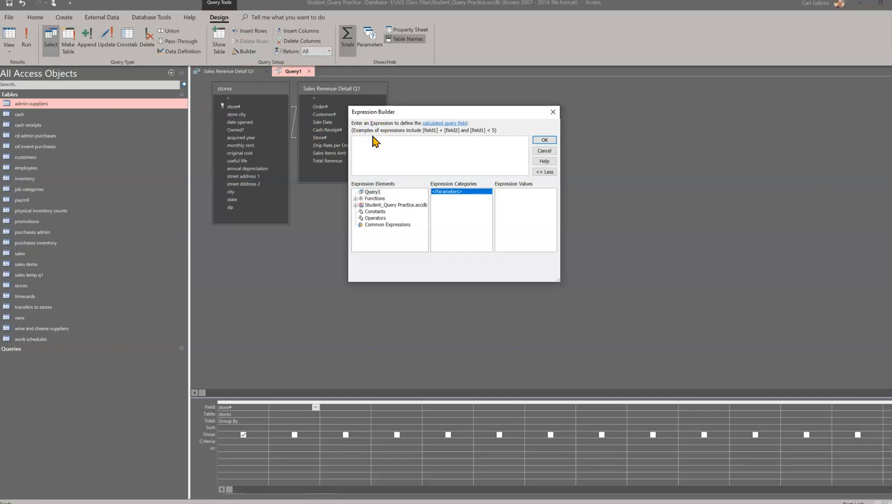
{"action": "type", "text": "reven"}
{"action": "type", "text": "ue: Total Revenue"}
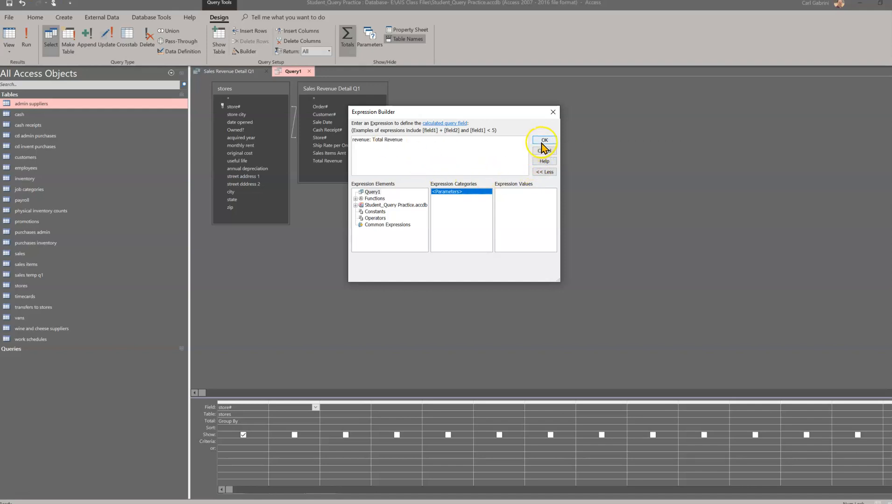
{"action": "left_click", "coordinate": [543, 141]}
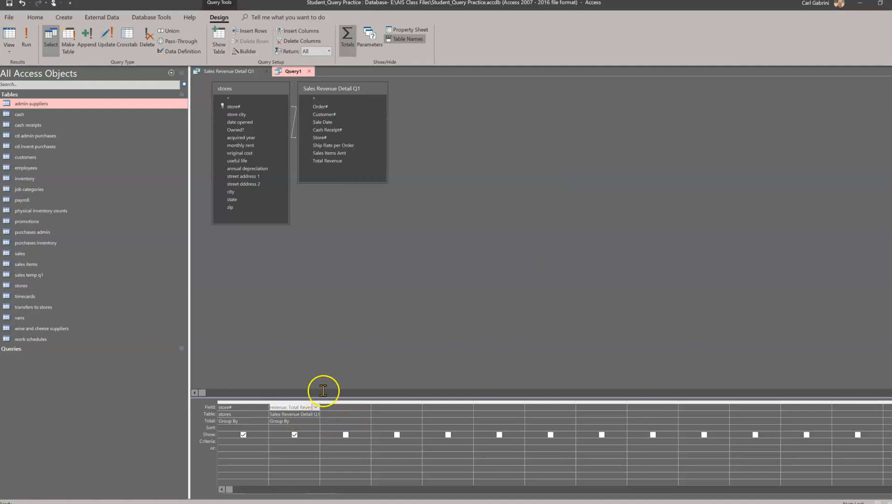
Set the revenue column's total to Sum.
{"action": "left_click", "coordinate": [294, 435]}
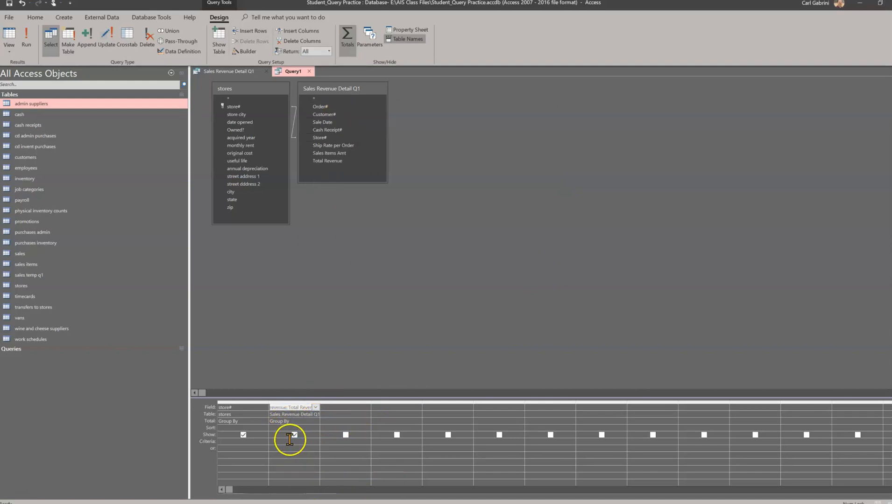
{"action": "left_click", "coordinate": [309, 421]}
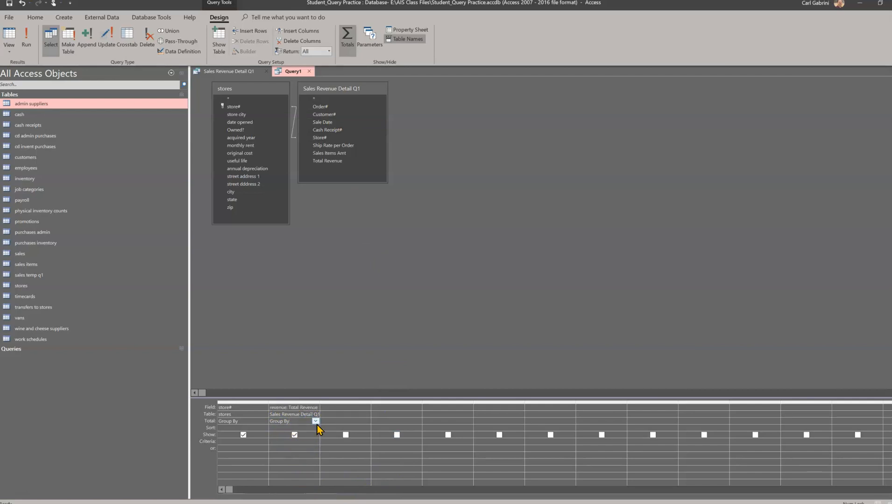
{"action": "left_click", "coordinate": [316, 422]}
{"action": "left_click", "coordinate": [291, 434]}
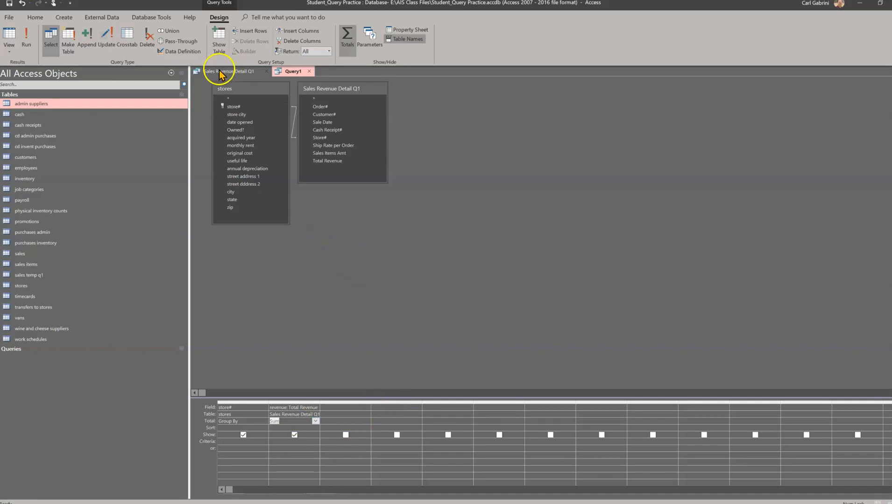
Save the query as IS Sales Reveue by Store and run it.
{"action": "right_click", "coordinate": [289, 73]}
{"action": "left_click", "coordinate": [307, 78]}
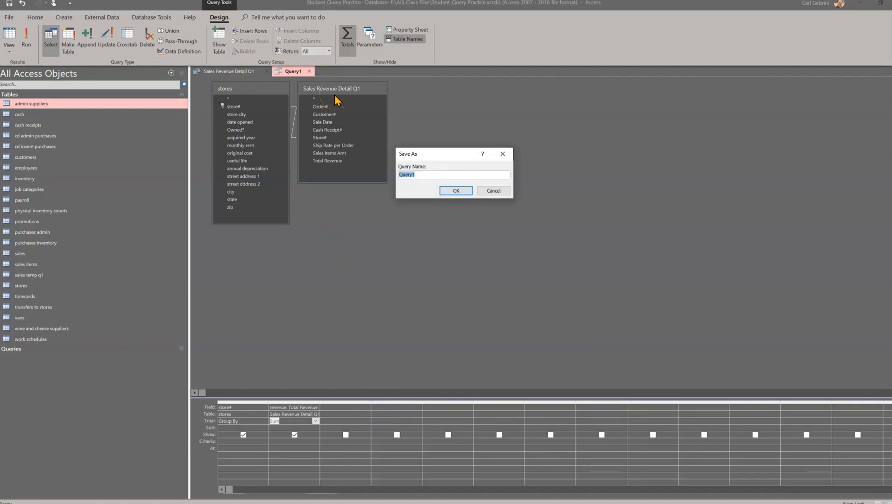
{"action": "type", "text": "IS Sales Reveue by Store"}
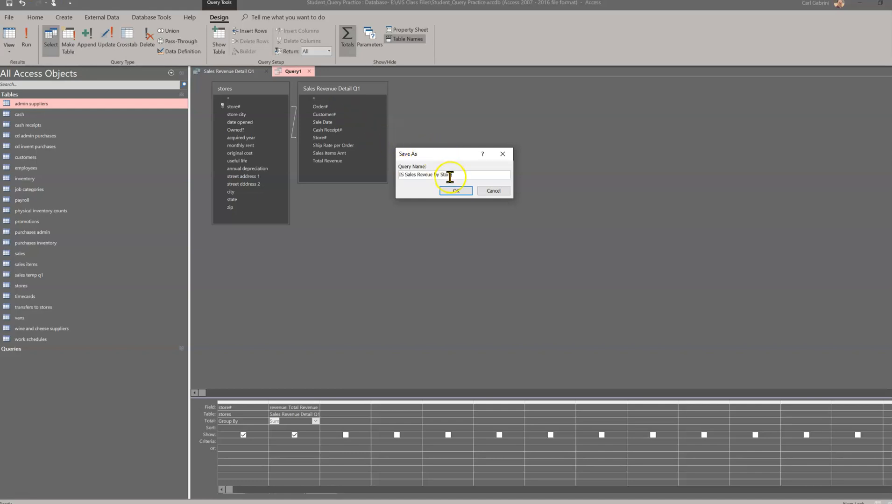
{"action": "left_click", "coordinate": [456, 192]}
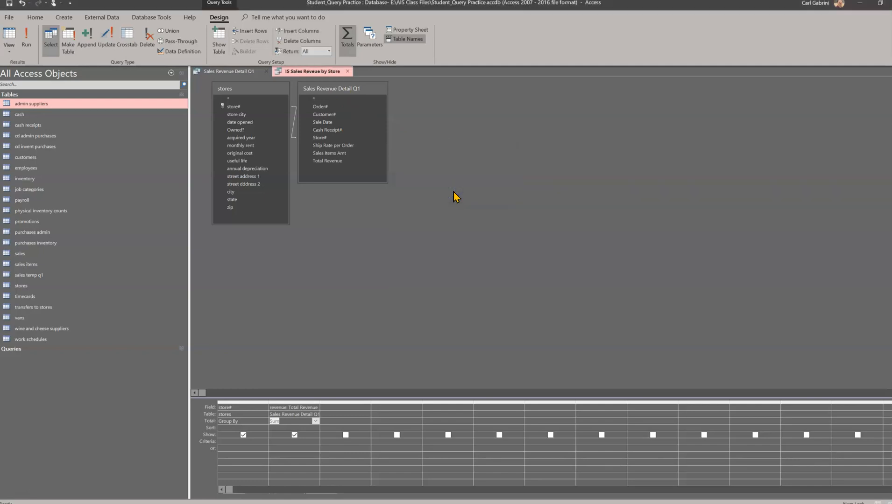
{"action": "left_click", "coordinate": [26, 41]}
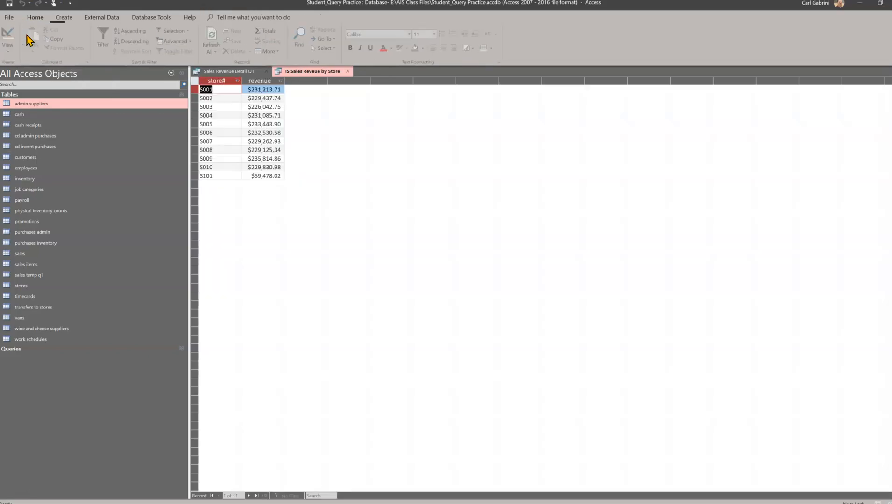